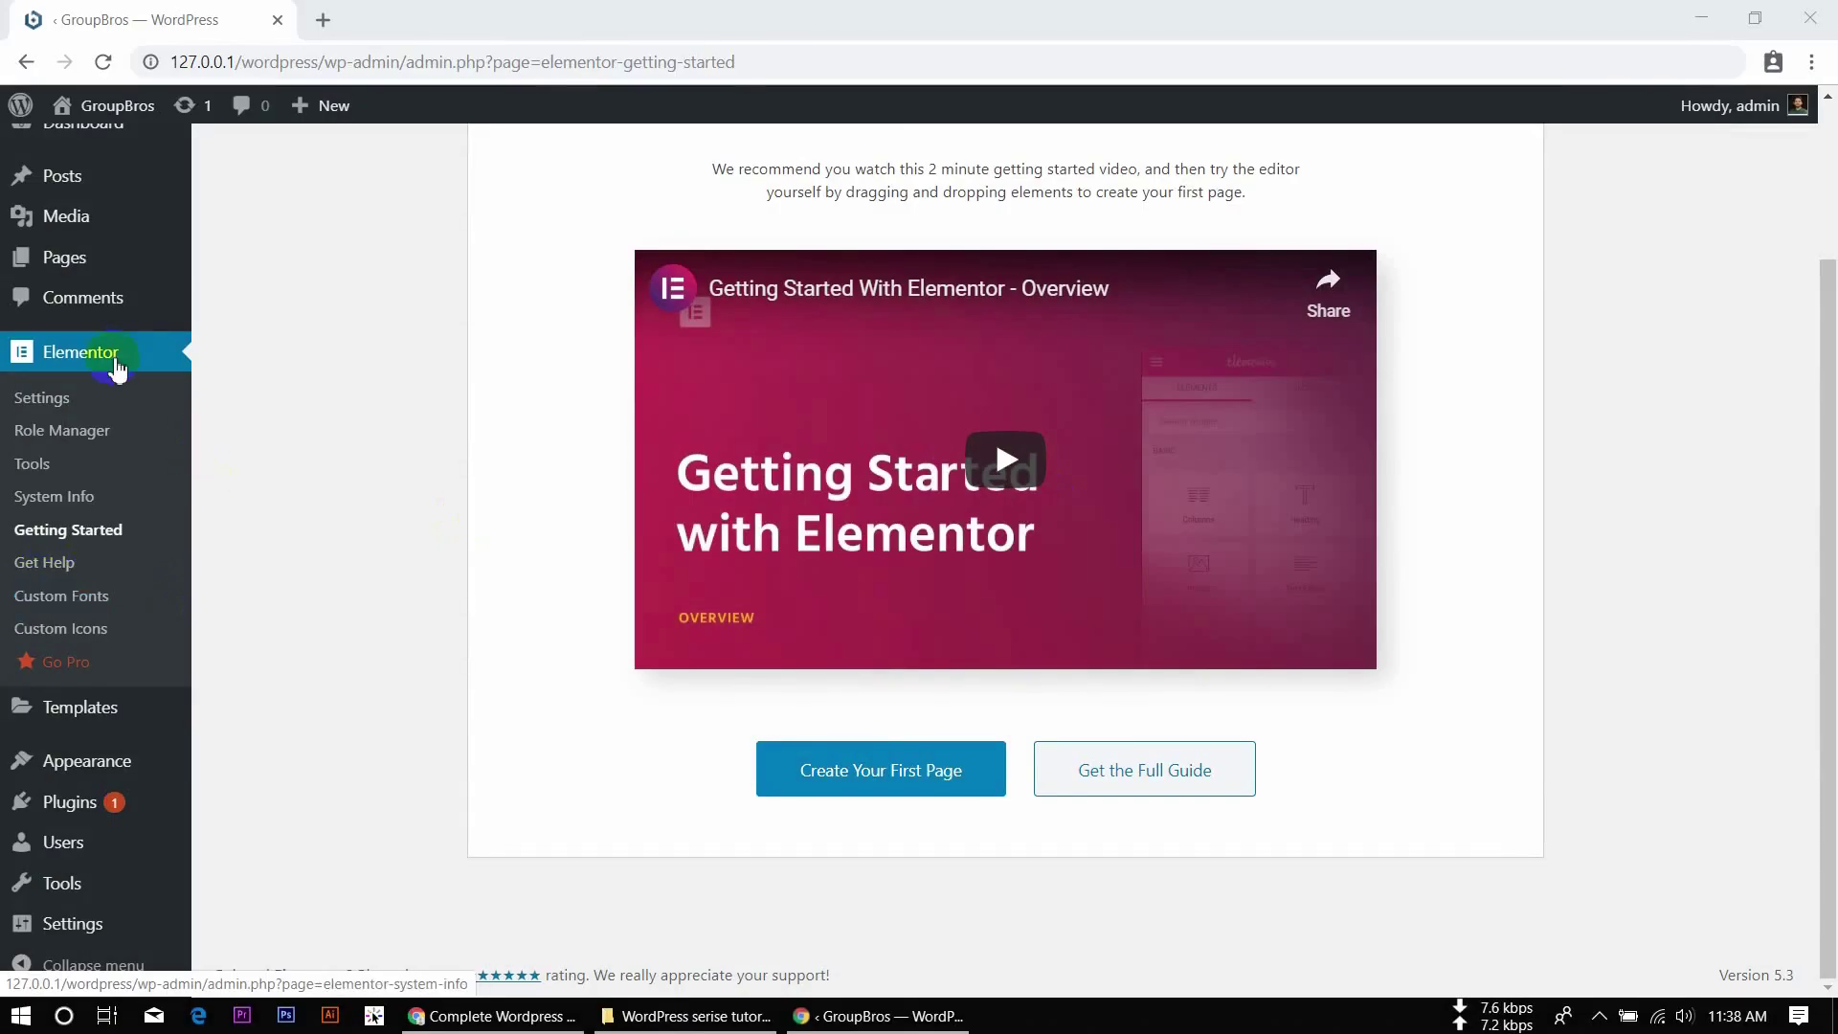
Return to the WordPress Dashboard with its Welcome panel and Elementor Overview box (v2.7.5)
{"action": "left_click", "coordinate": [111, 360]}
{"action": "scroll", "coordinate": [111, 359], "scroll_direction": "up", "scroll_amount": 2}
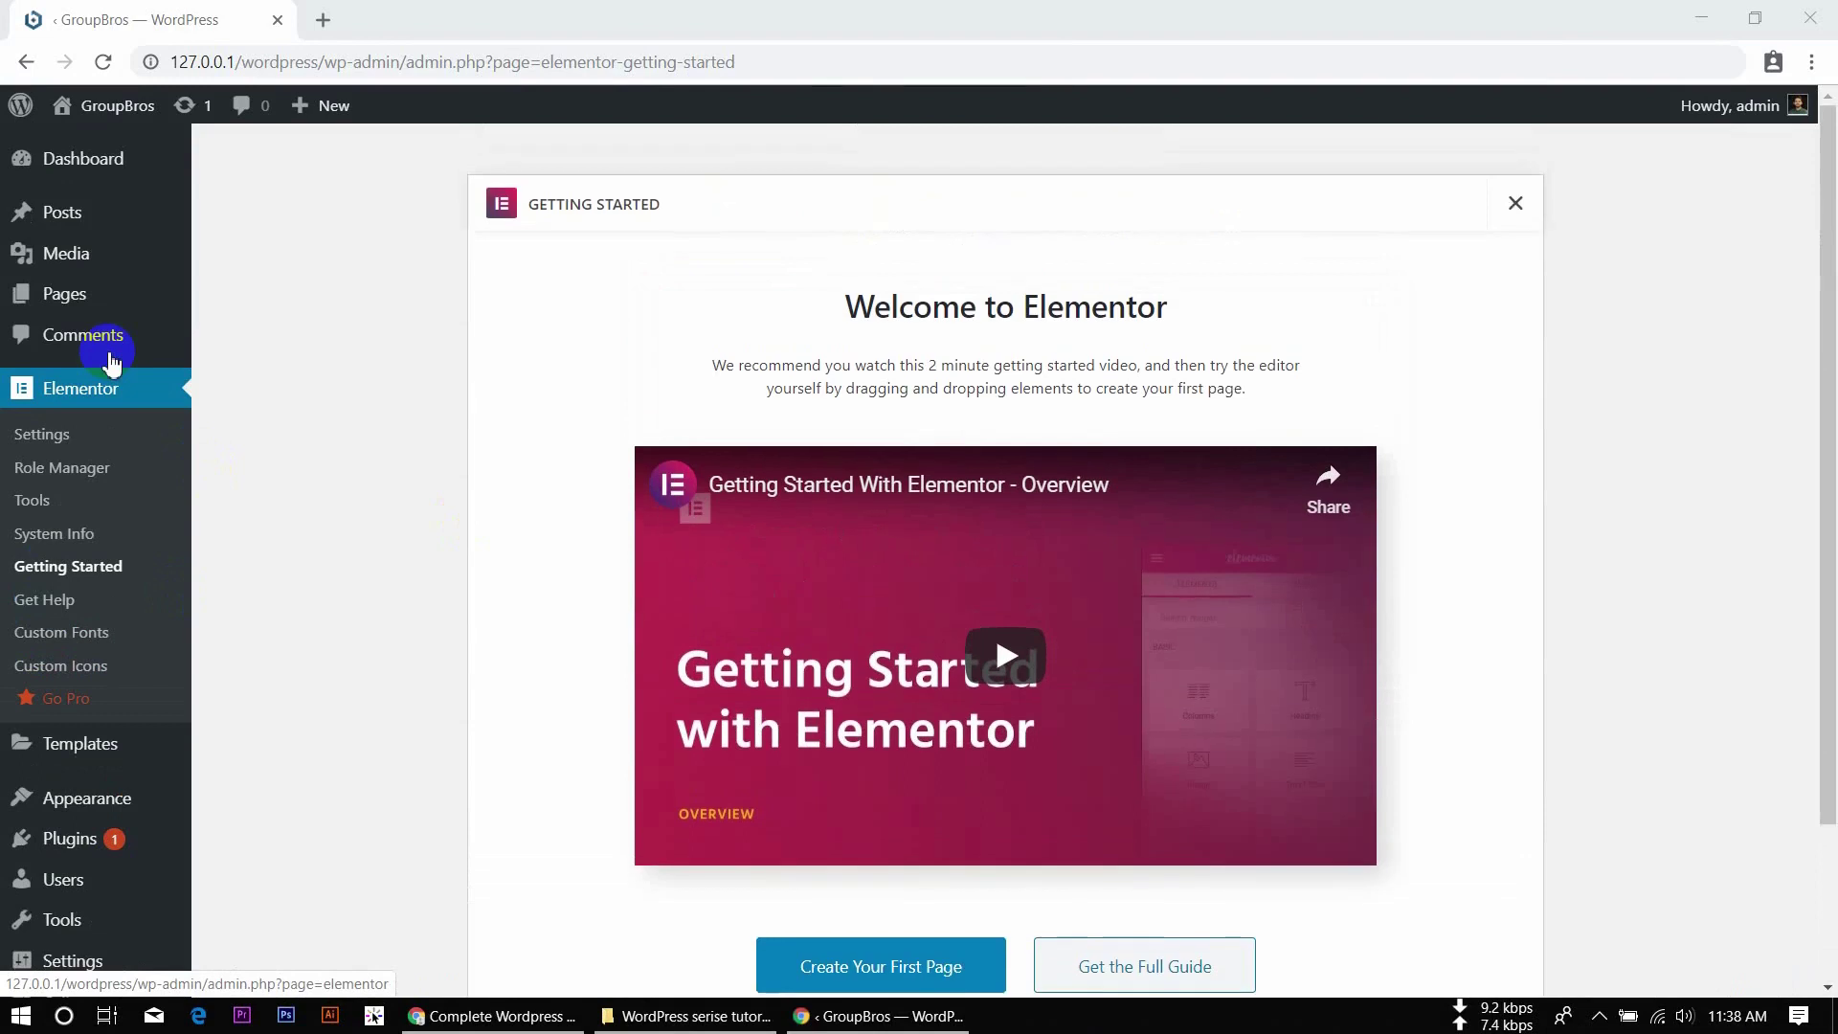
{"action": "left_click", "coordinate": [115, 168]}
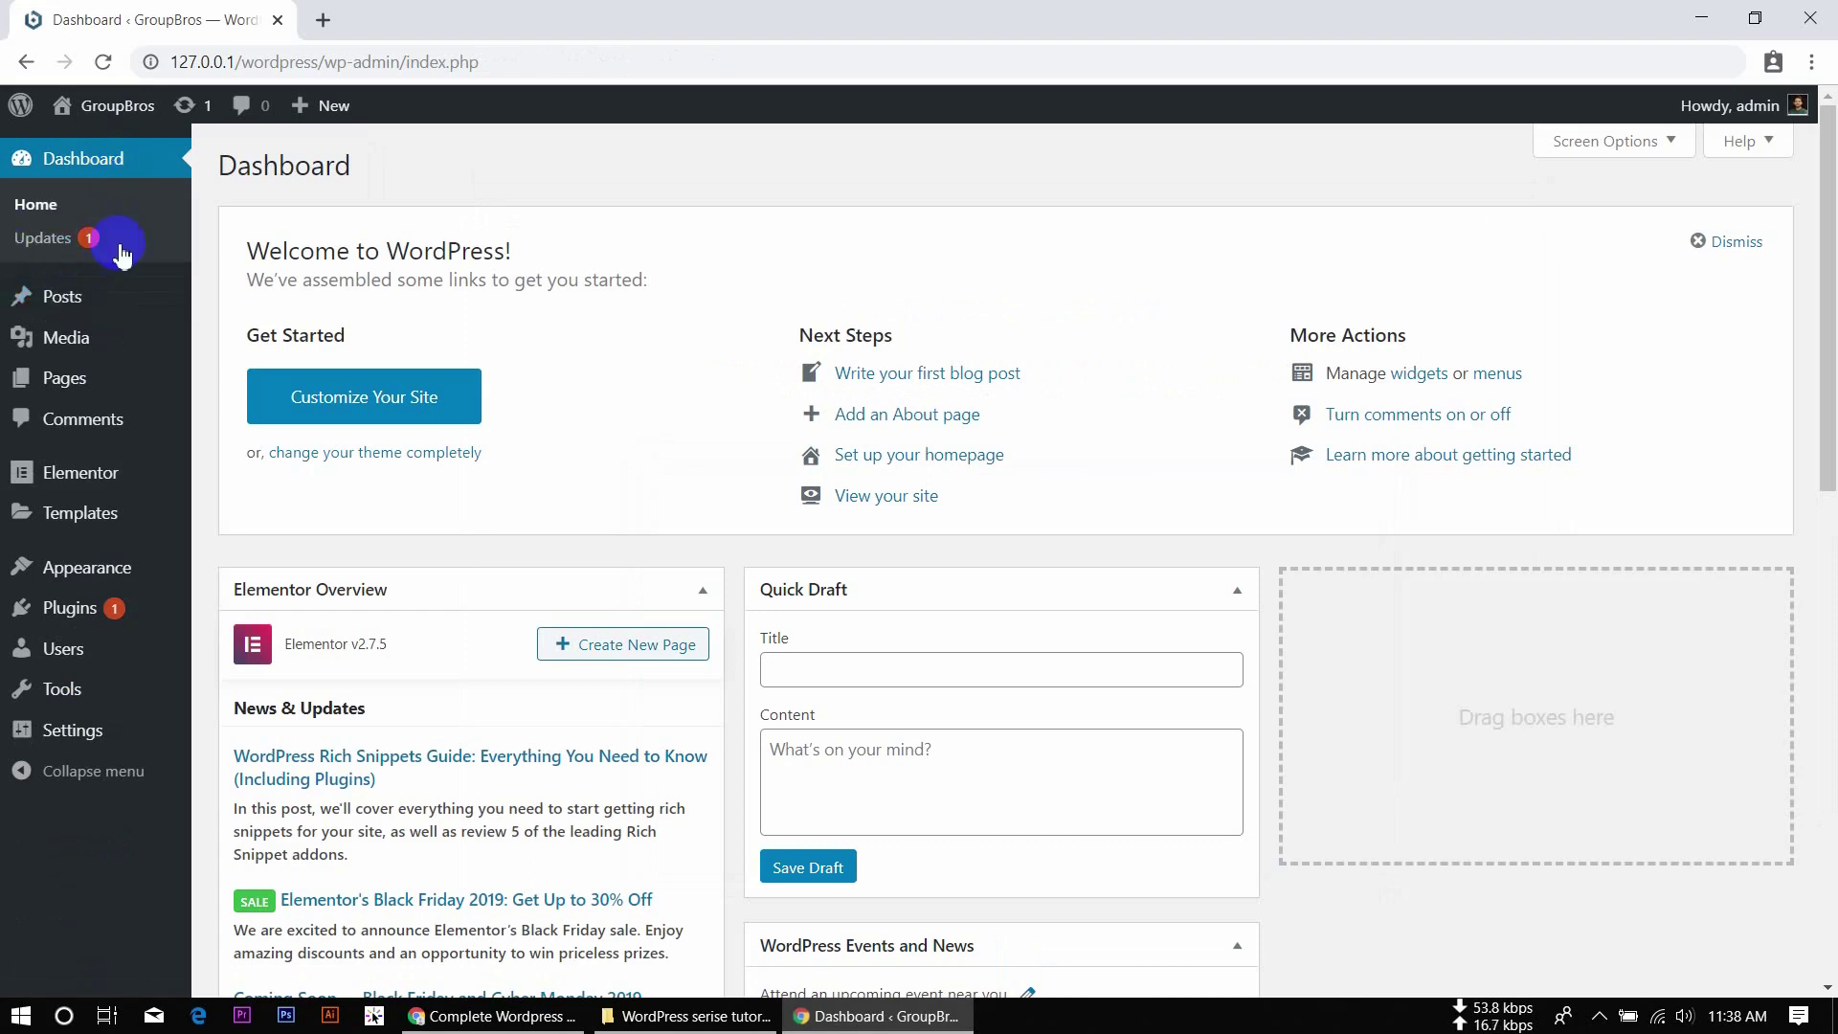
{"action": "mouse_move", "coordinate": [156, 476]}
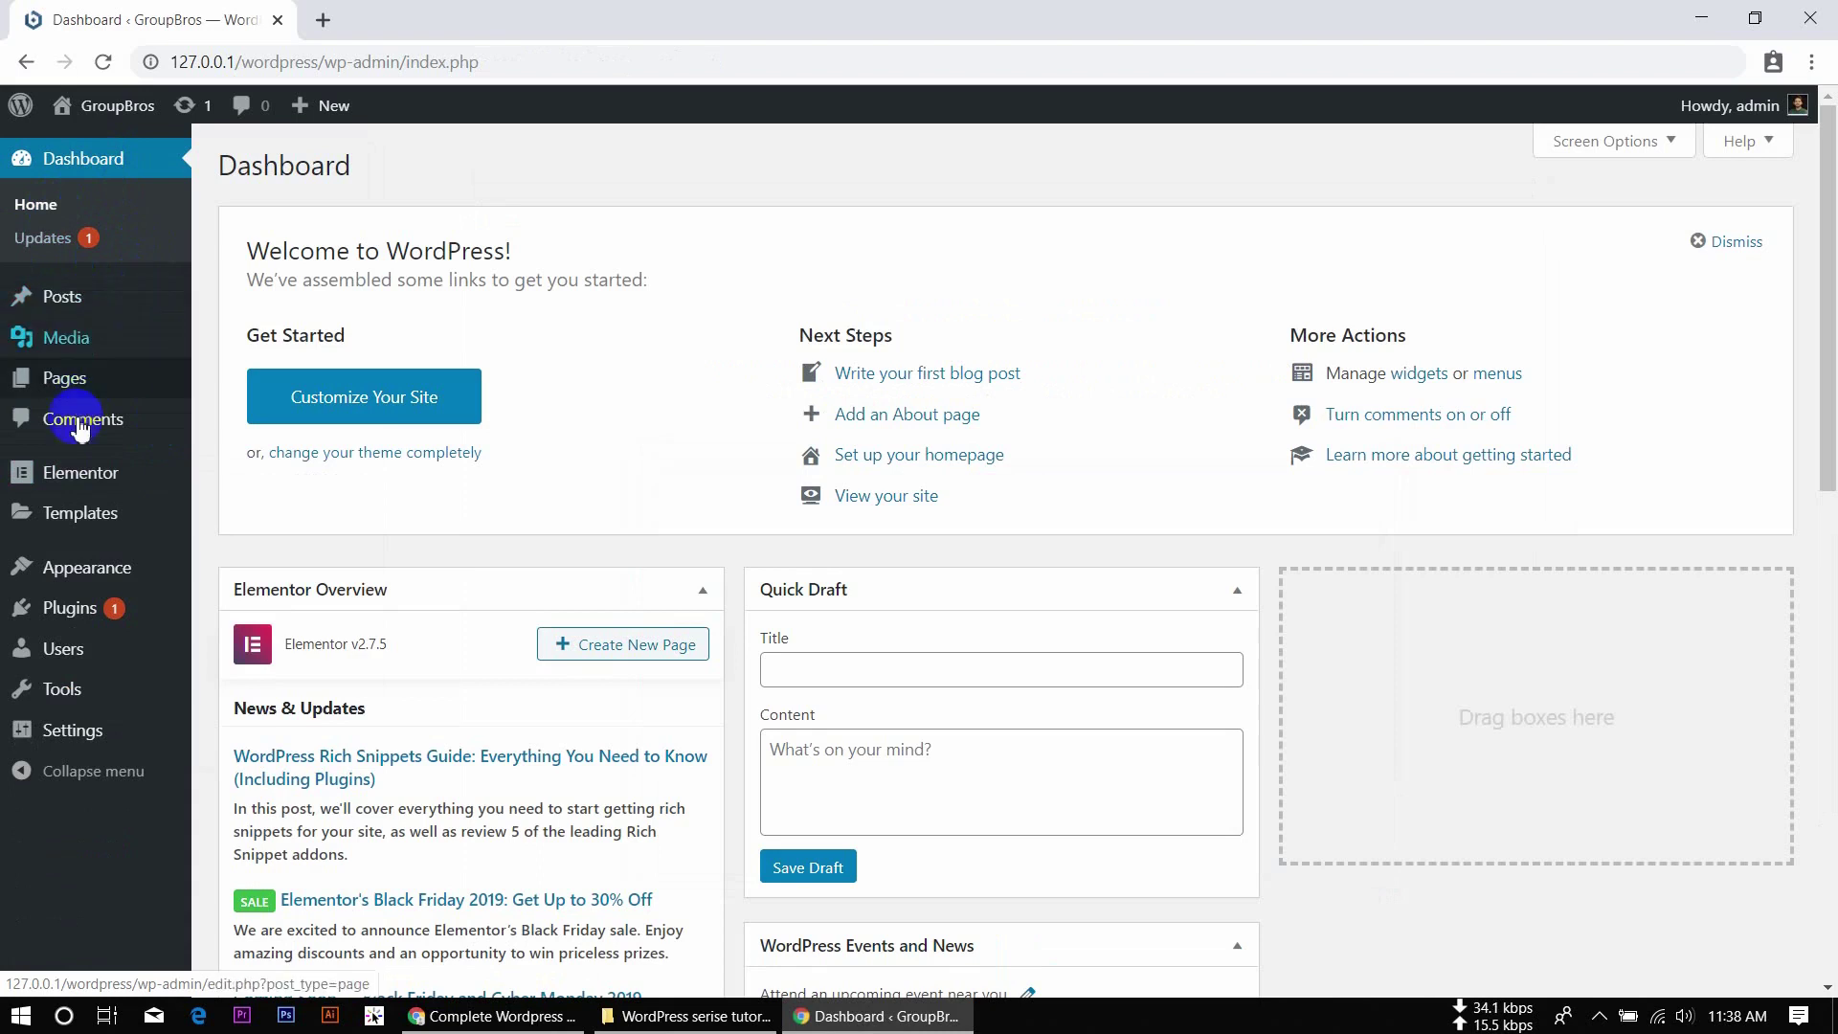
{"action": "mouse_move", "coordinate": [103, 488]}
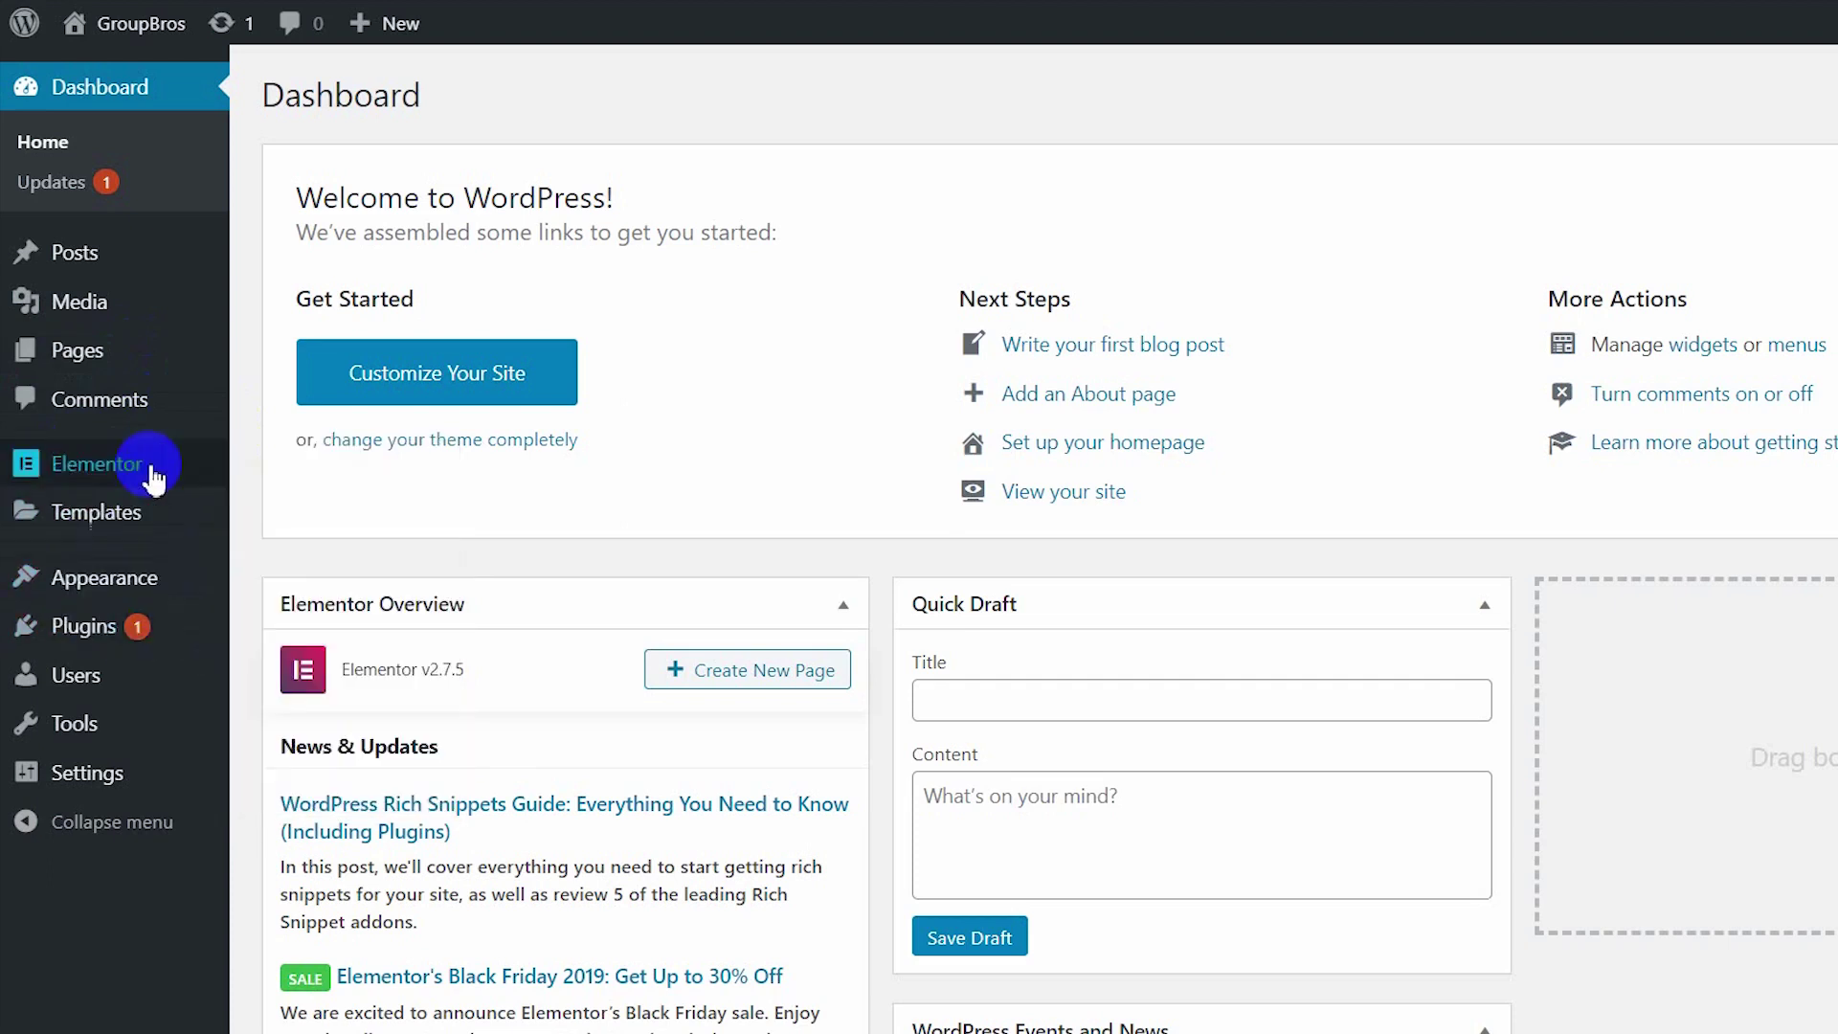
{"action": "mouse_move", "coordinate": [165, 484]}
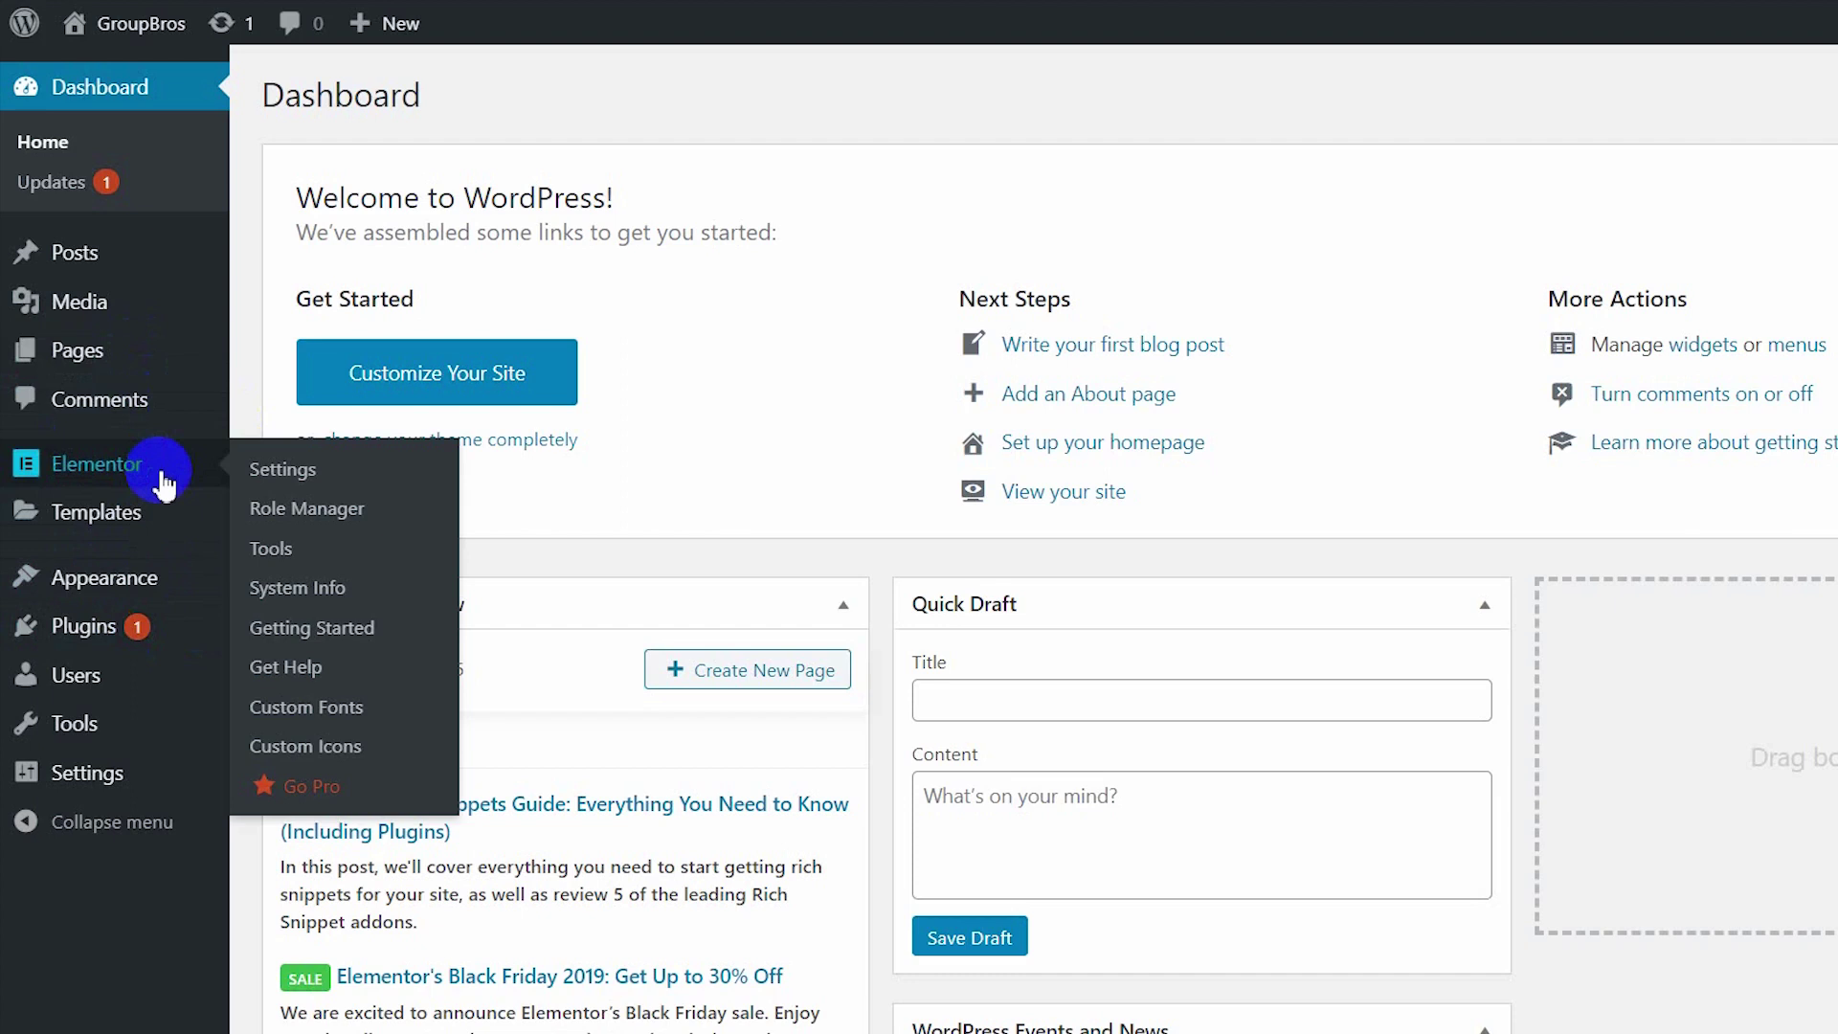
{"action": "mouse_move", "coordinate": [65, 500]}
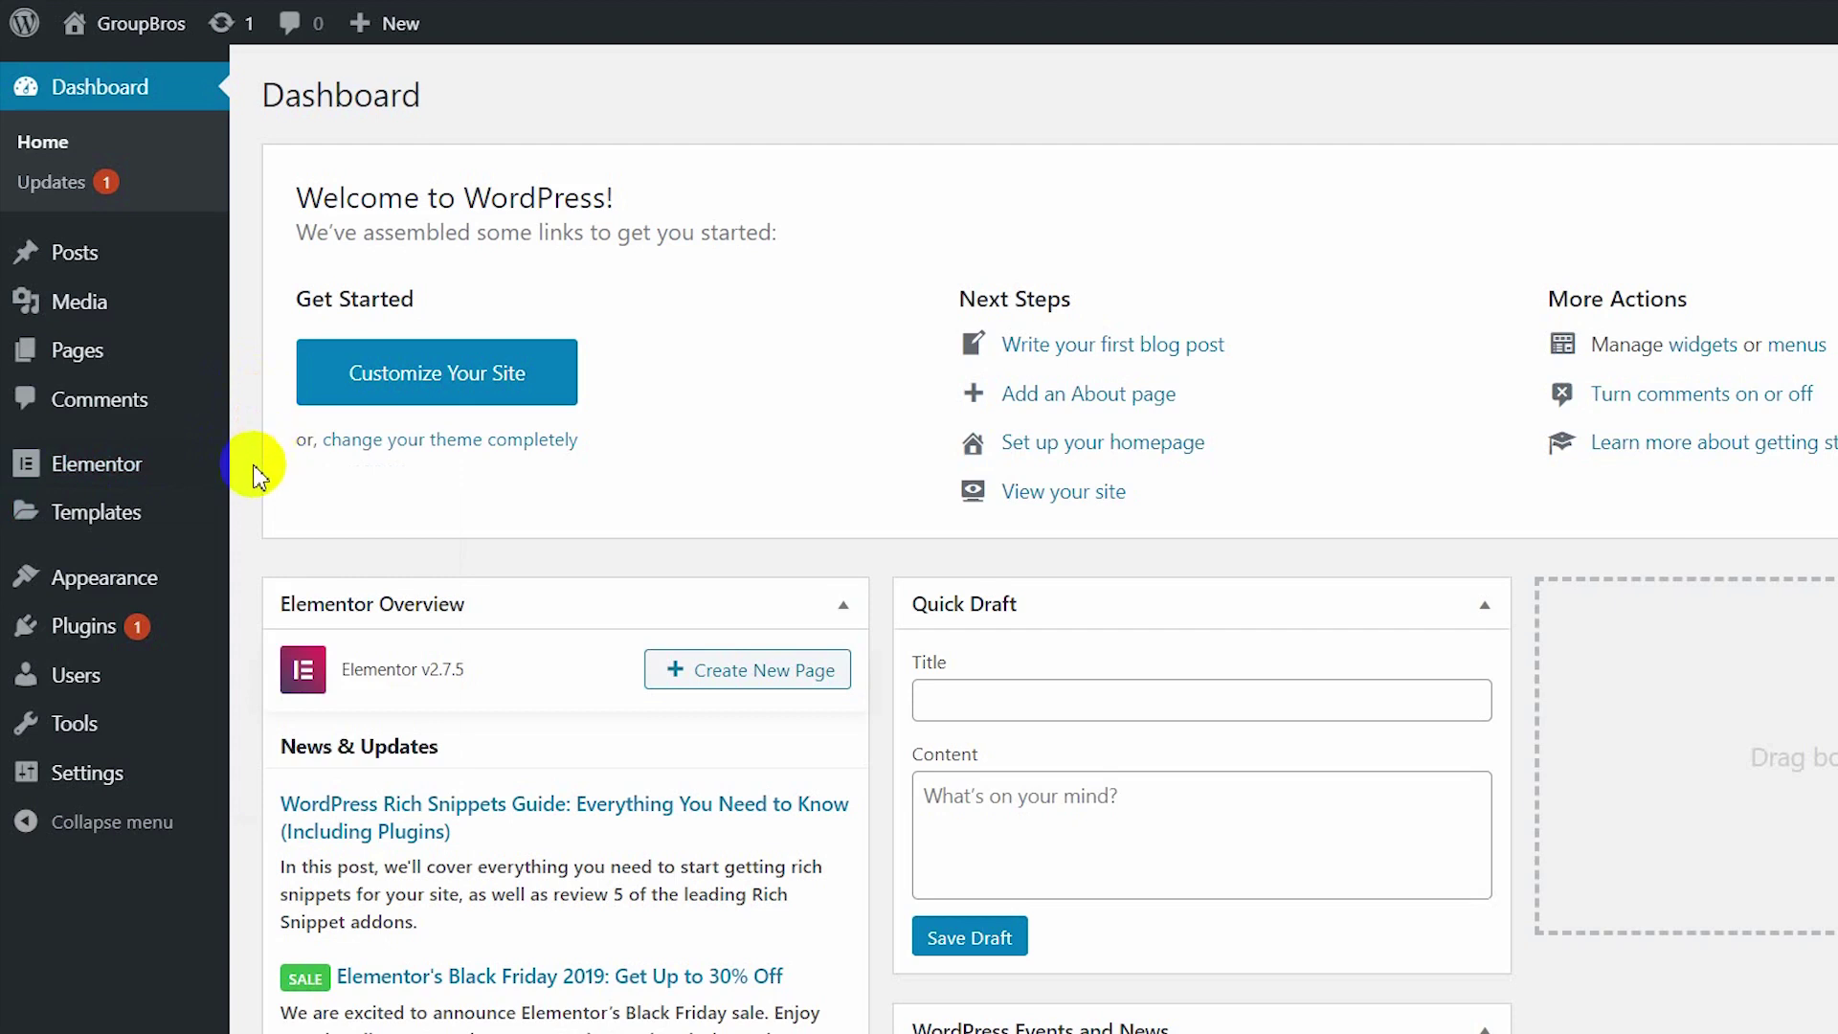
{"action": "mouse_move", "coordinate": [146, 527]}
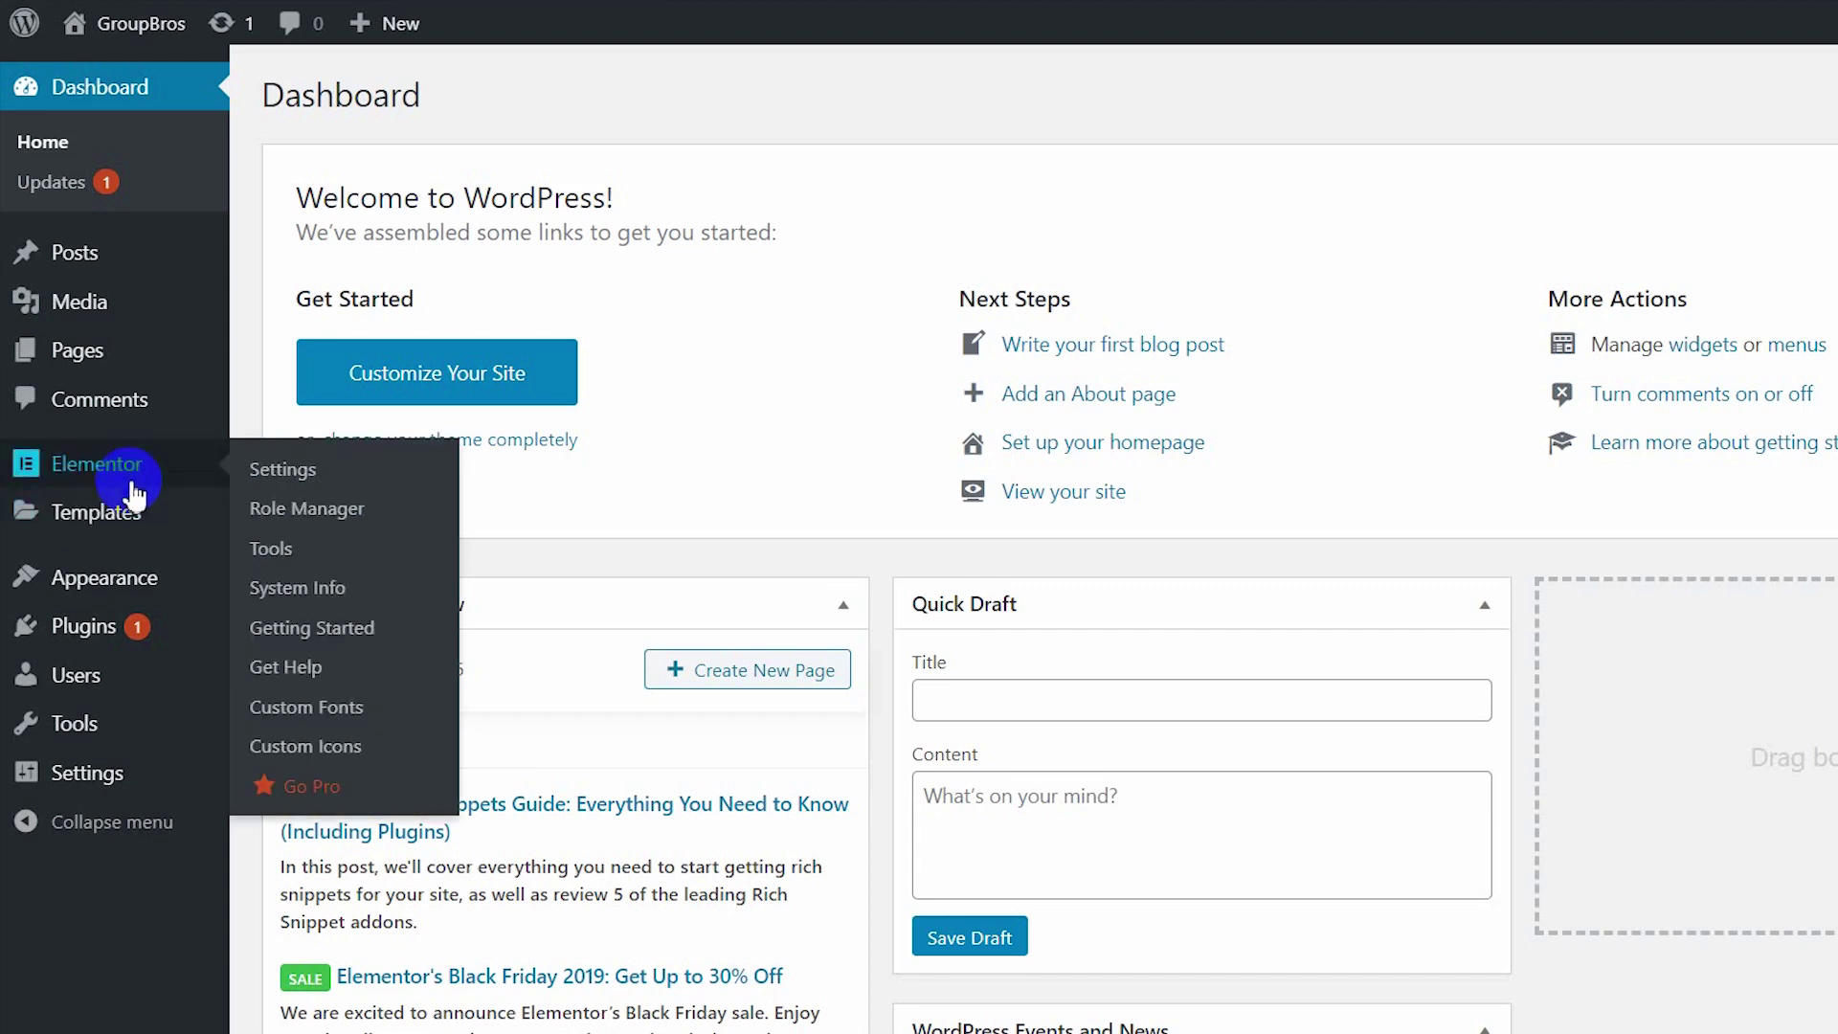
In Elementor Settings, toggle Disable Default Fonts on and back off, then view the Style options
{"action": "left_click", "coordinate": [115, 467]}
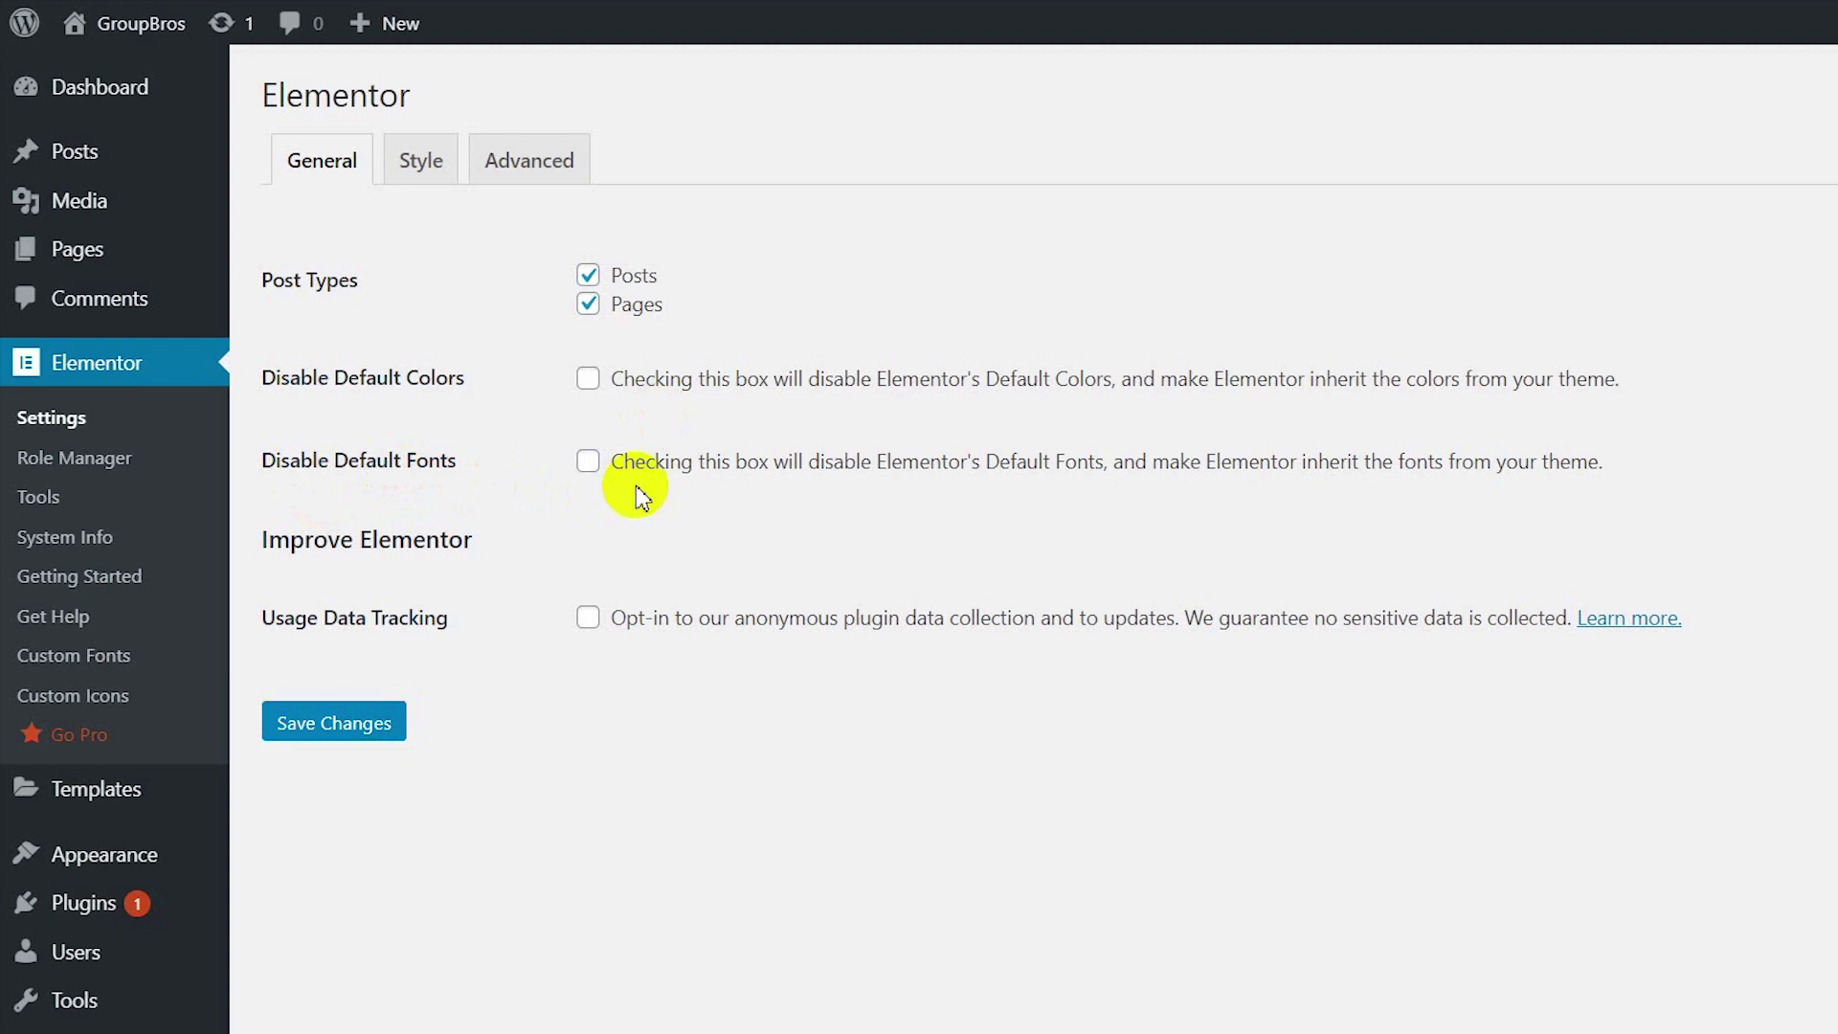
{"action": "left_click", "coordinate": [586, 467]}
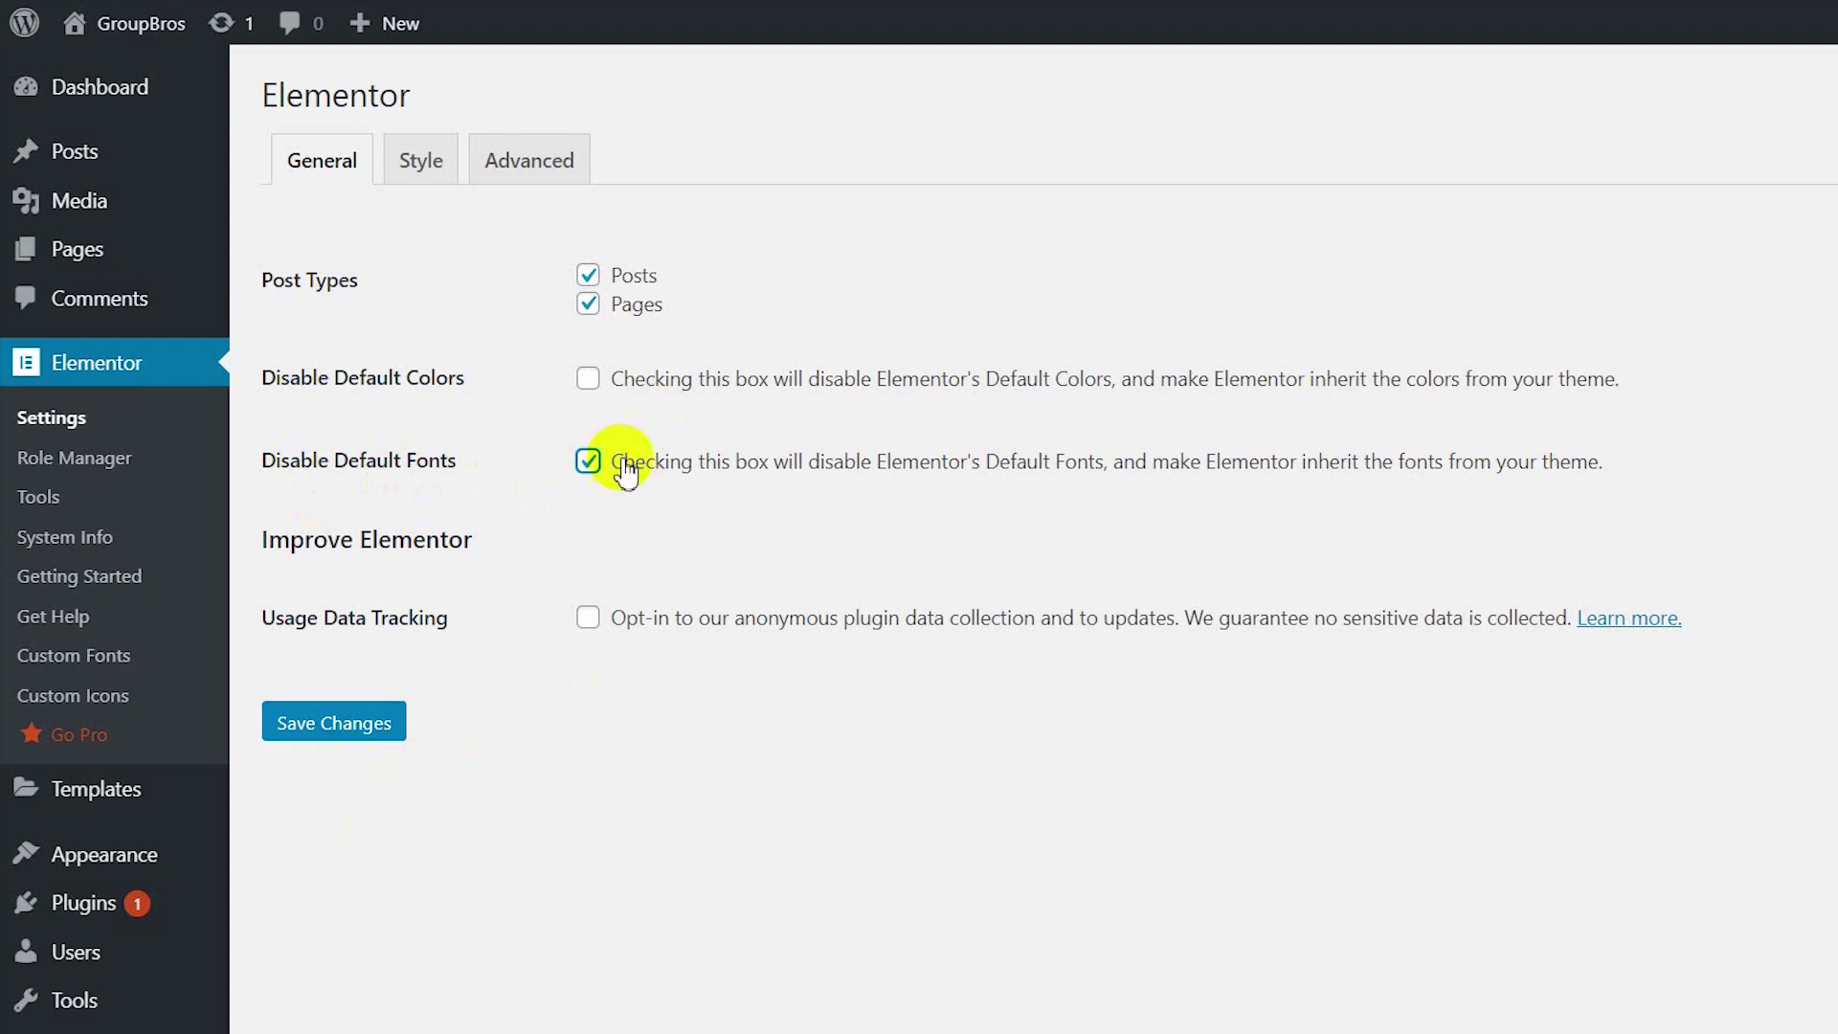
{"action": "left_click", "coordinate": [588, 461]}
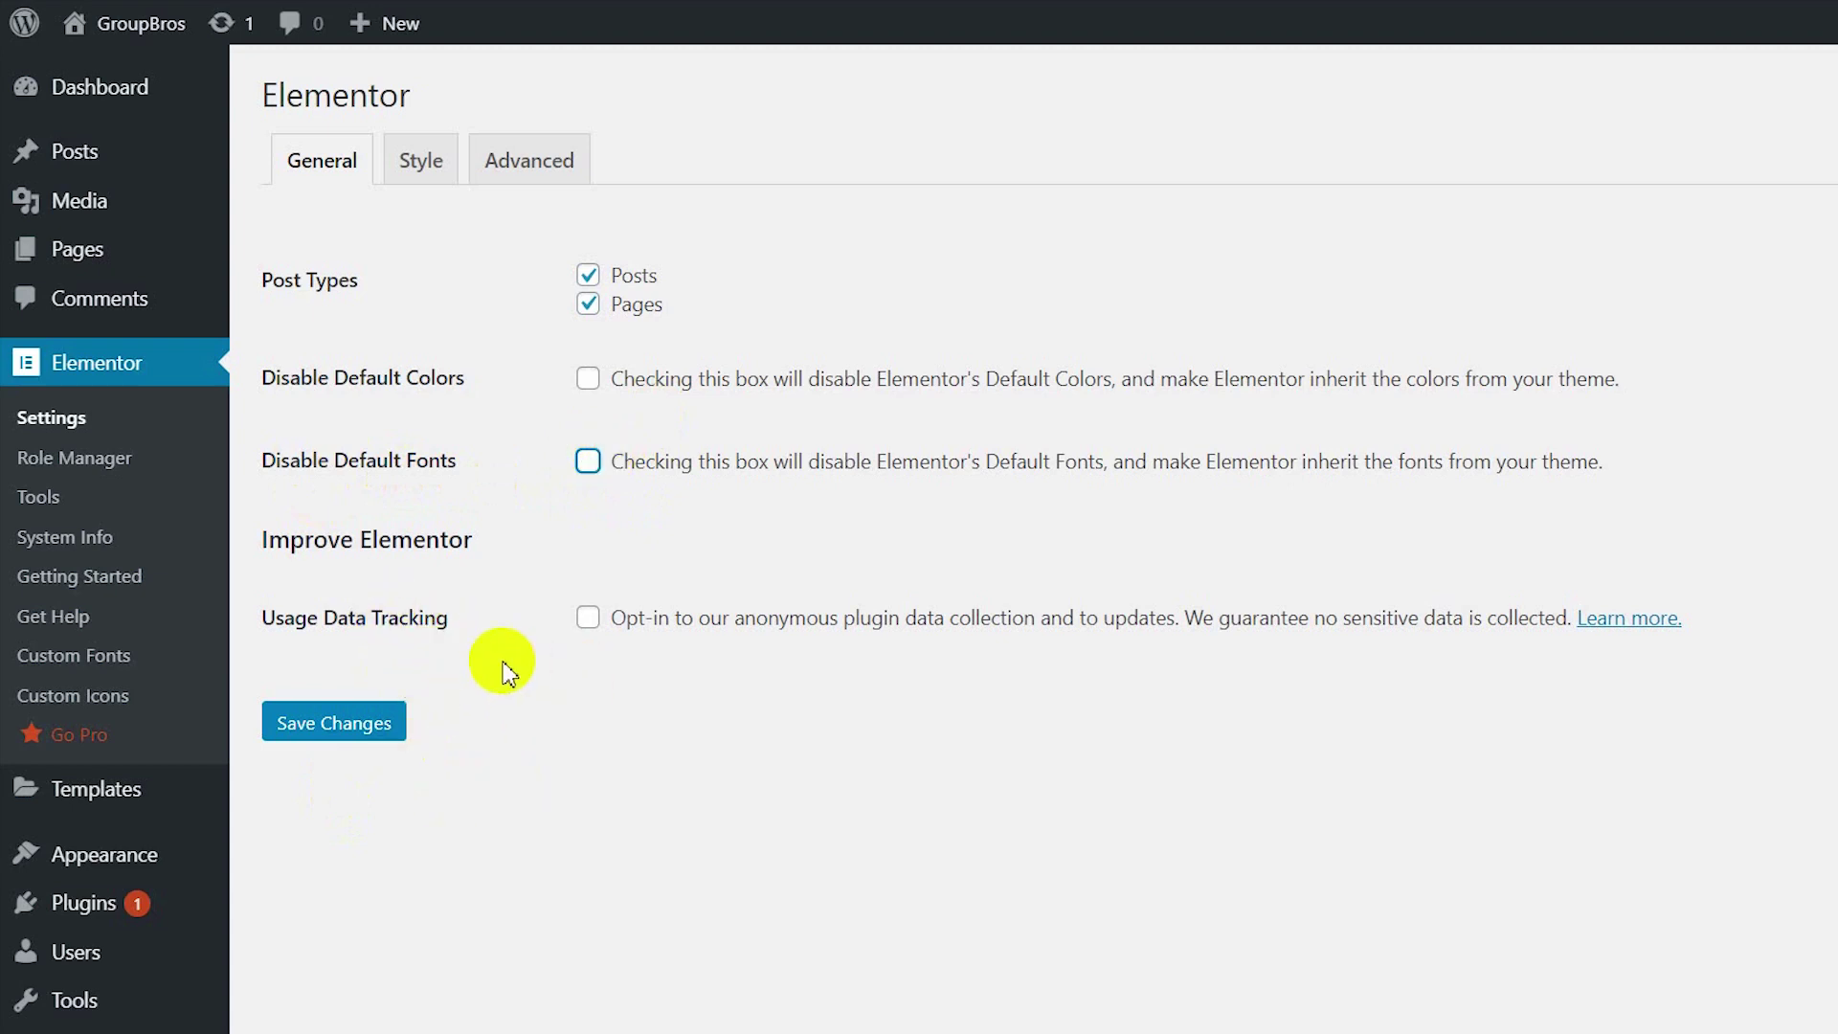
{"action": "left_click", "coordinate": [416, 178]}
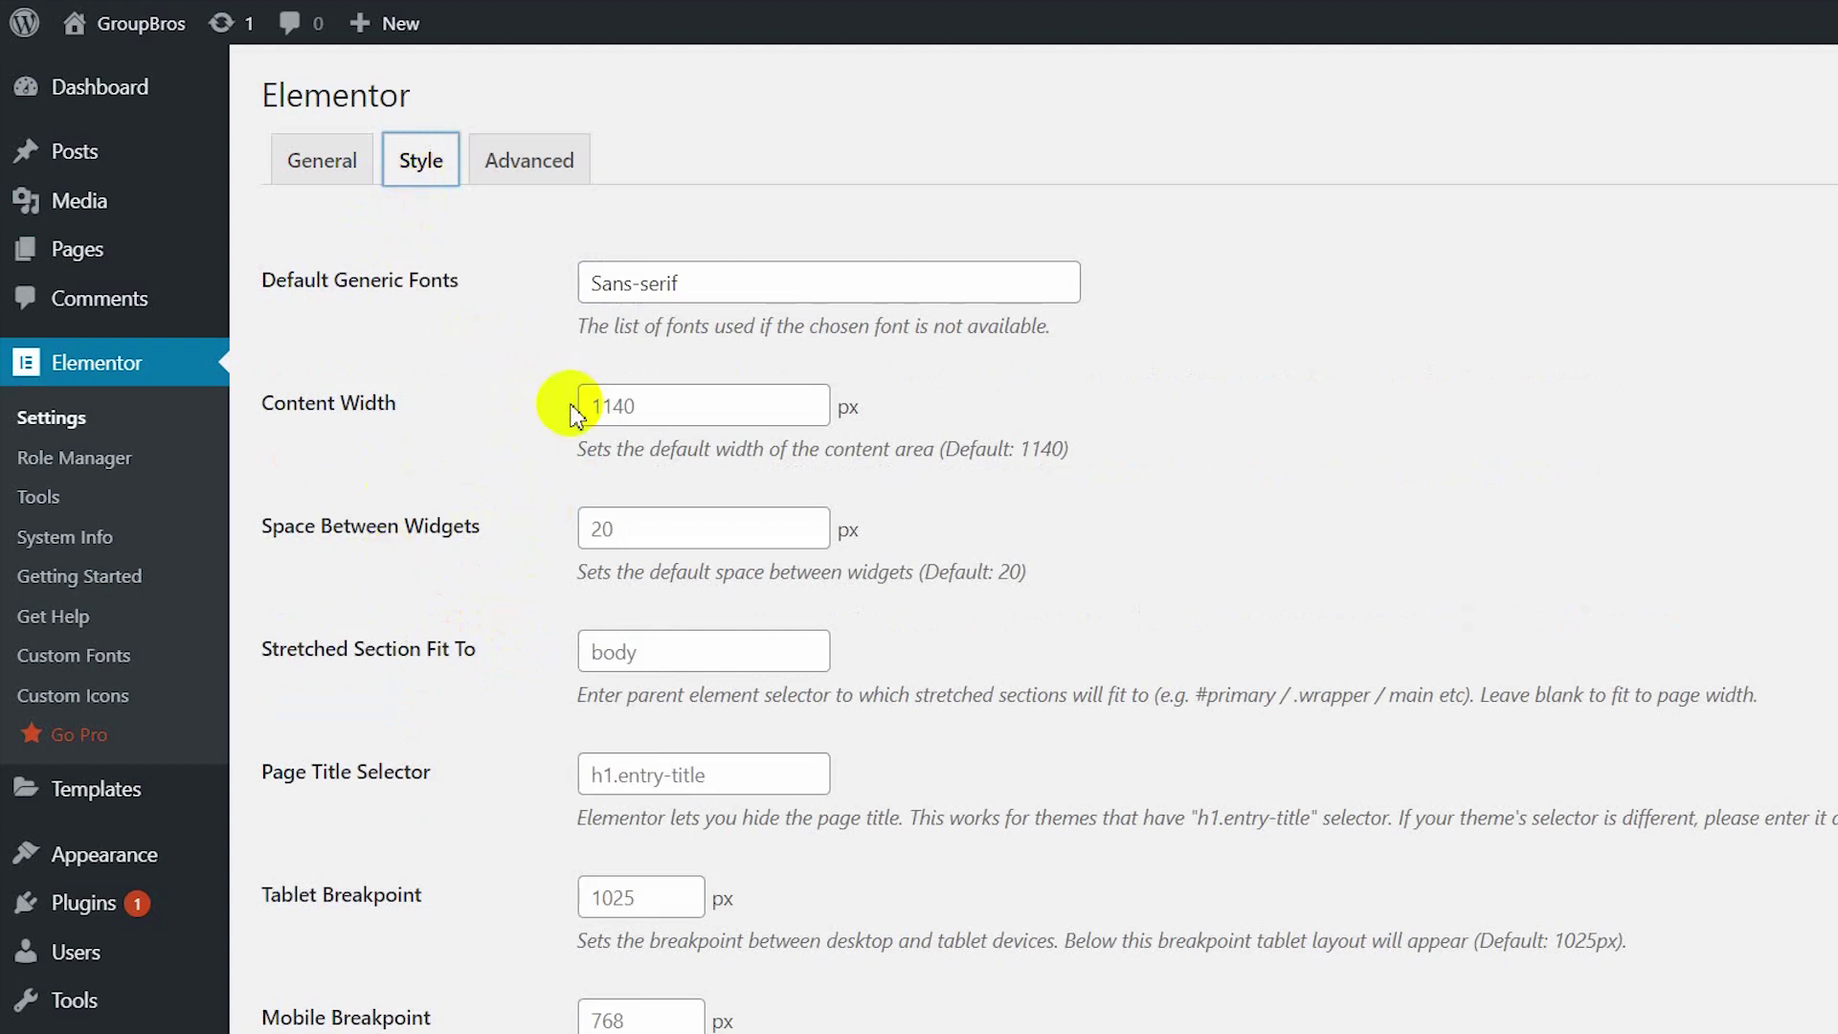
Review the Style settings (Sans-serif fonts, 1140 px width, 20 px spacing), then view Advanced
{"action": "scroll", "coordinate": [622, 412], "scroll_direction": "down", "scroll_amount": 1}
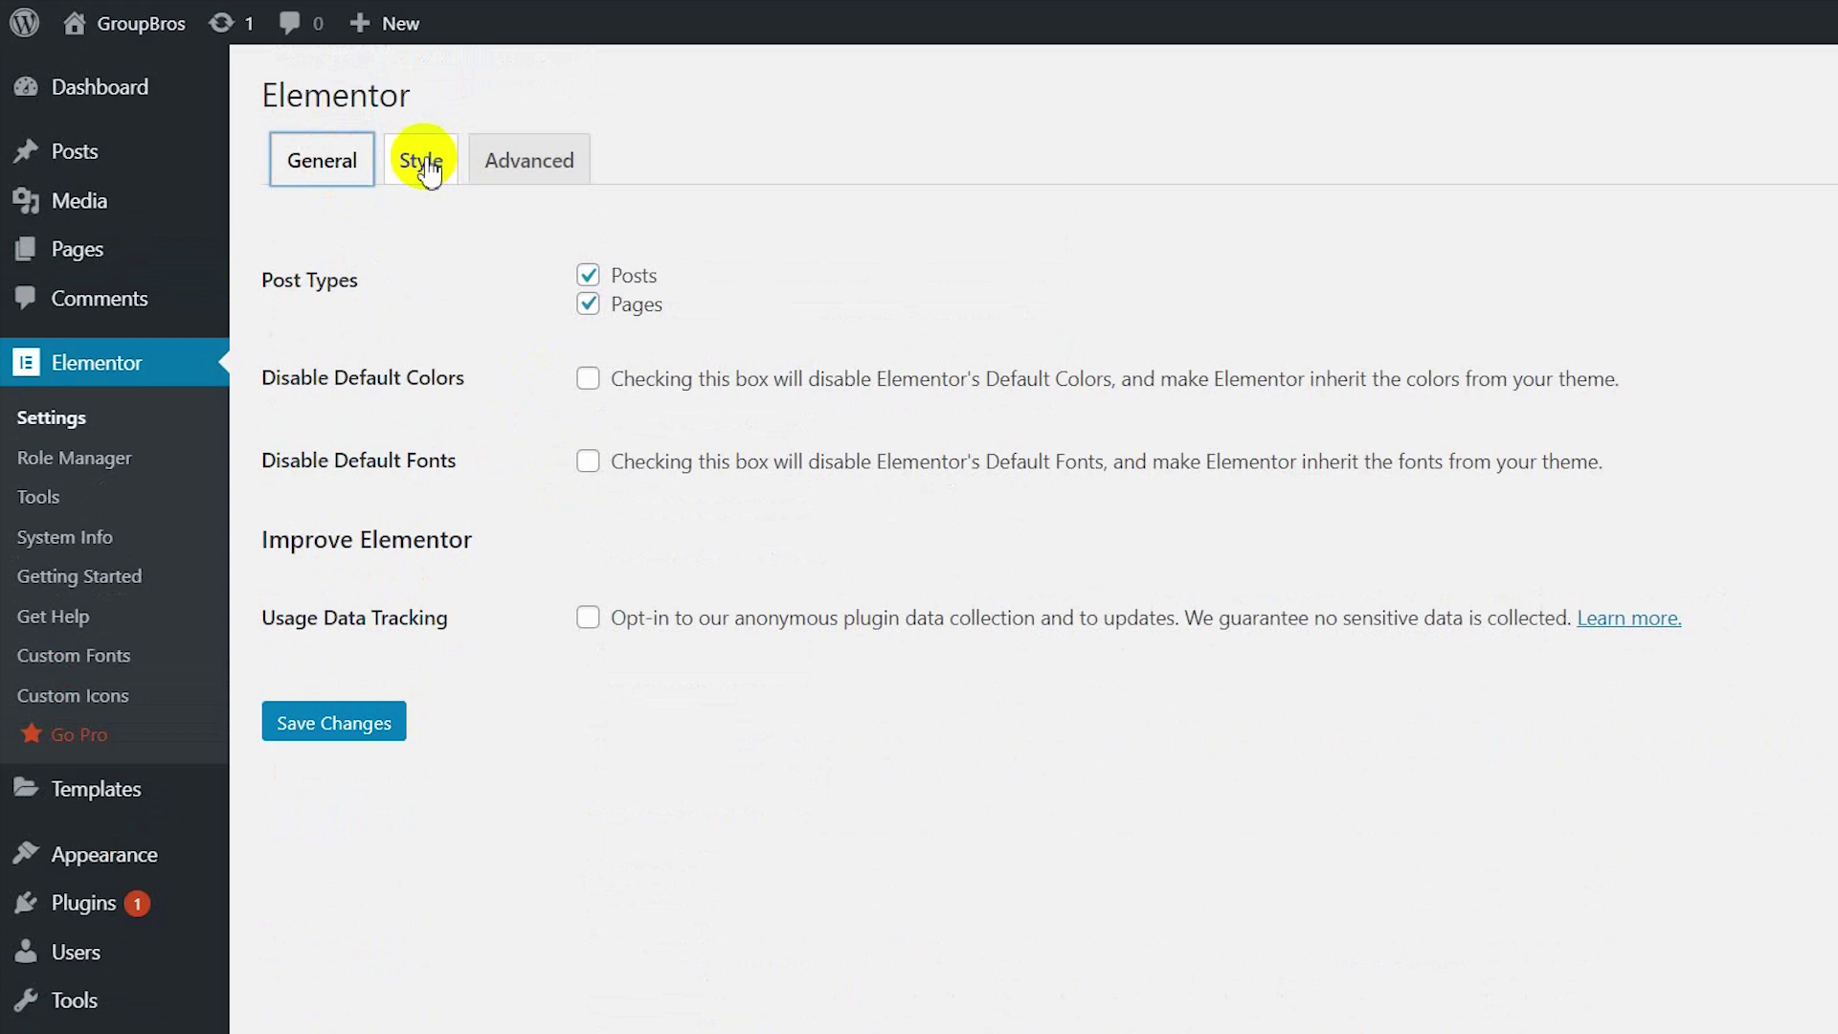
{"action": "left_click", "coordinate": [428, 170]}
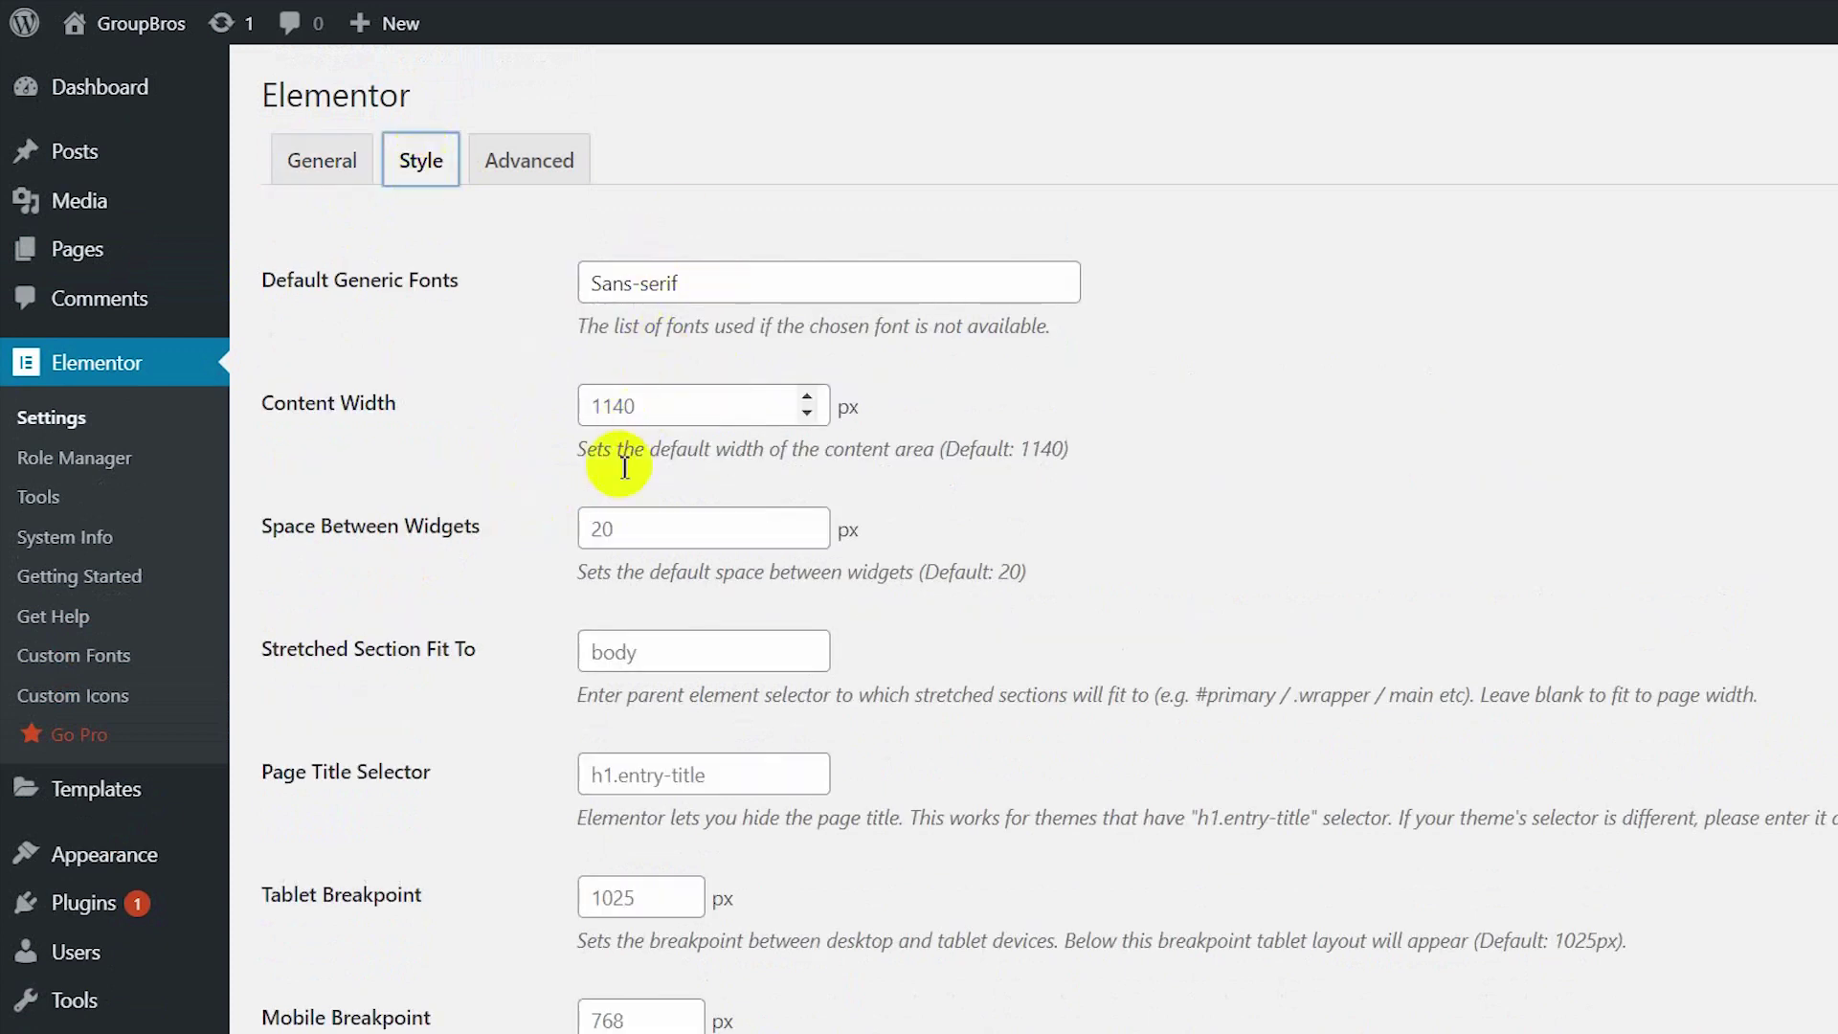
{"action": "scroll", "coordinate": [592, 457], "scroll_direction": "down", "scroll_amount": 1}
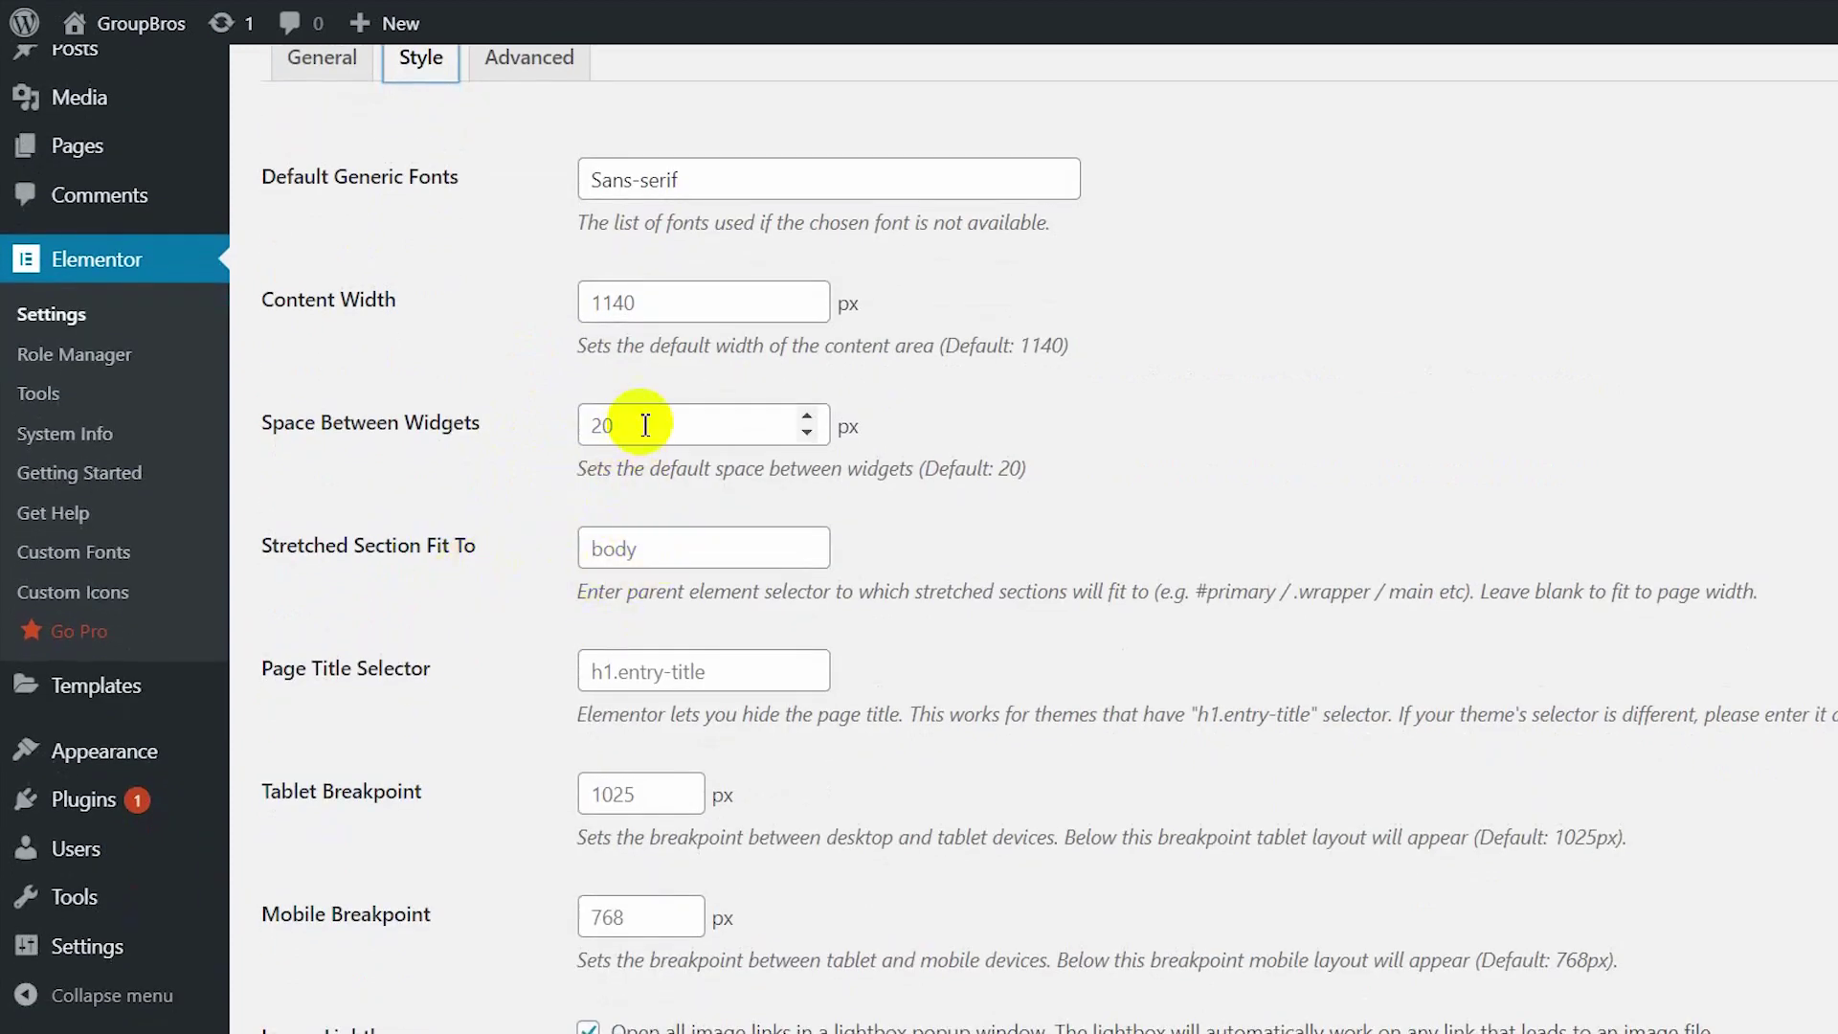
{"action": "scroll", "coordinate": [532, 653], "scroll_direction": "down", "scroll_amount": 2}
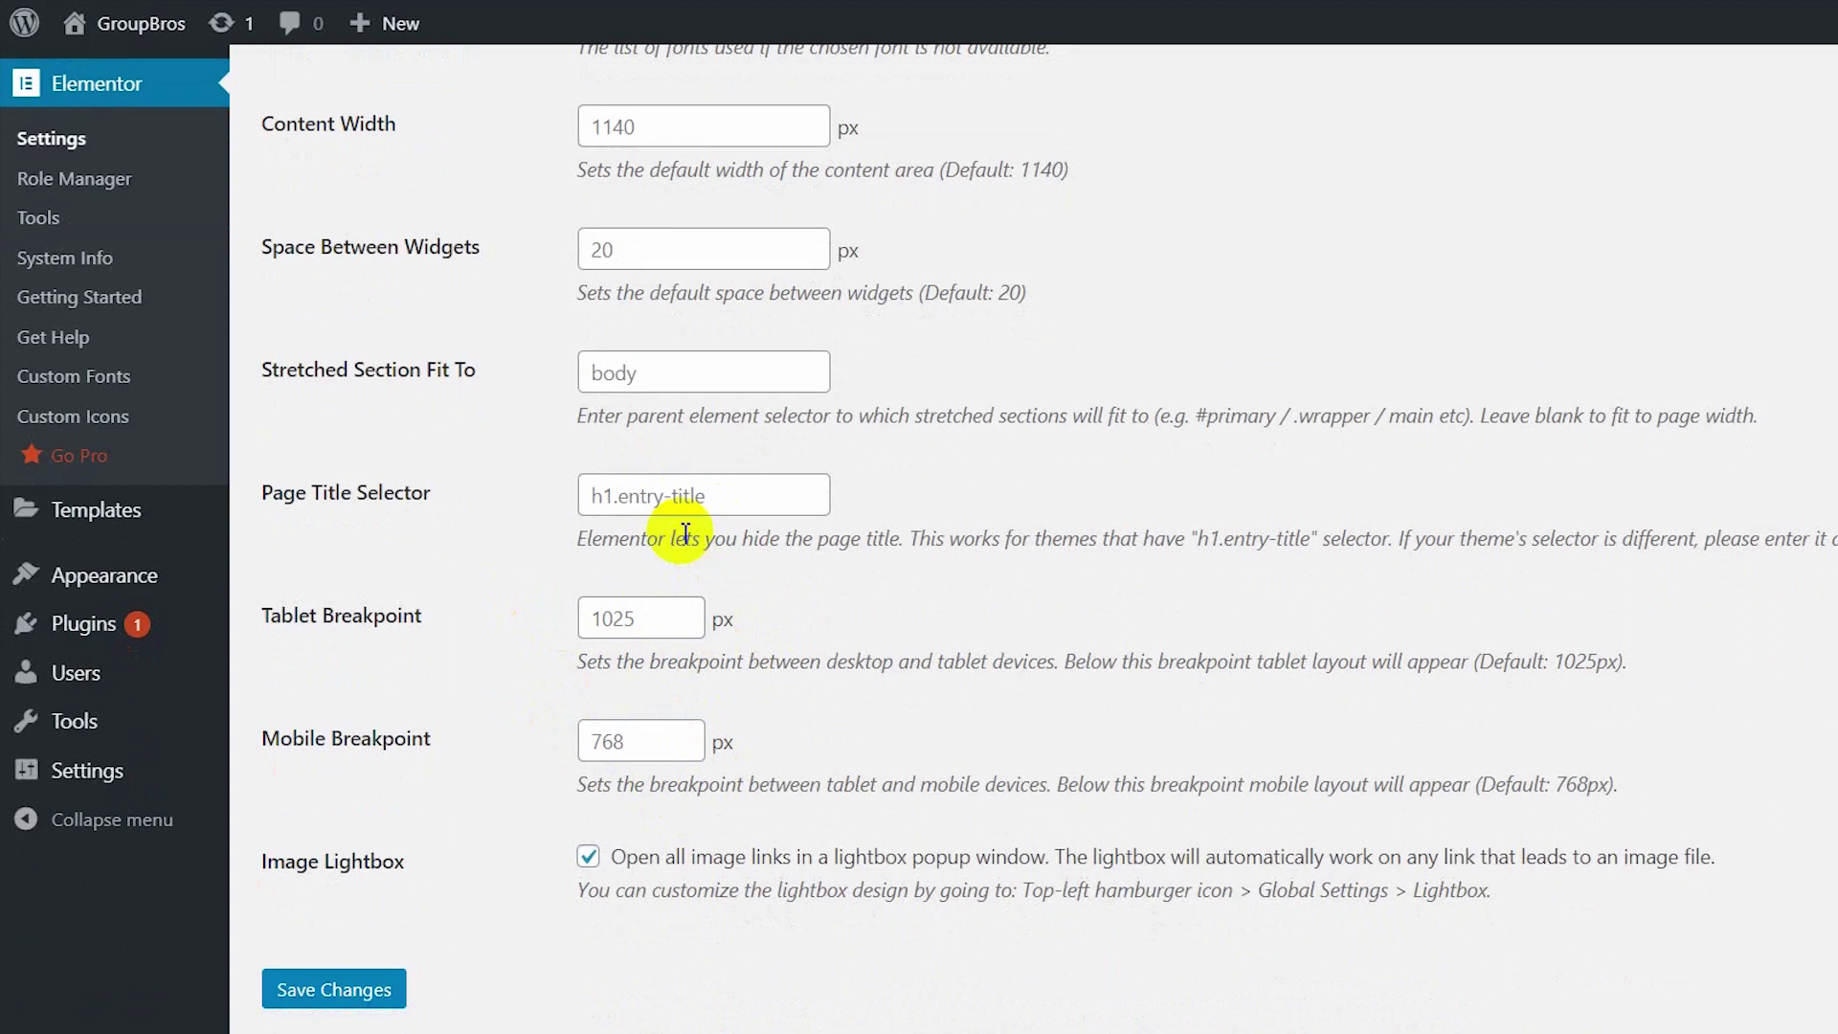
{"action": "scroll", "coordinate": [935, 574], "scroll_direction": "up", "scroll_amount": 2}
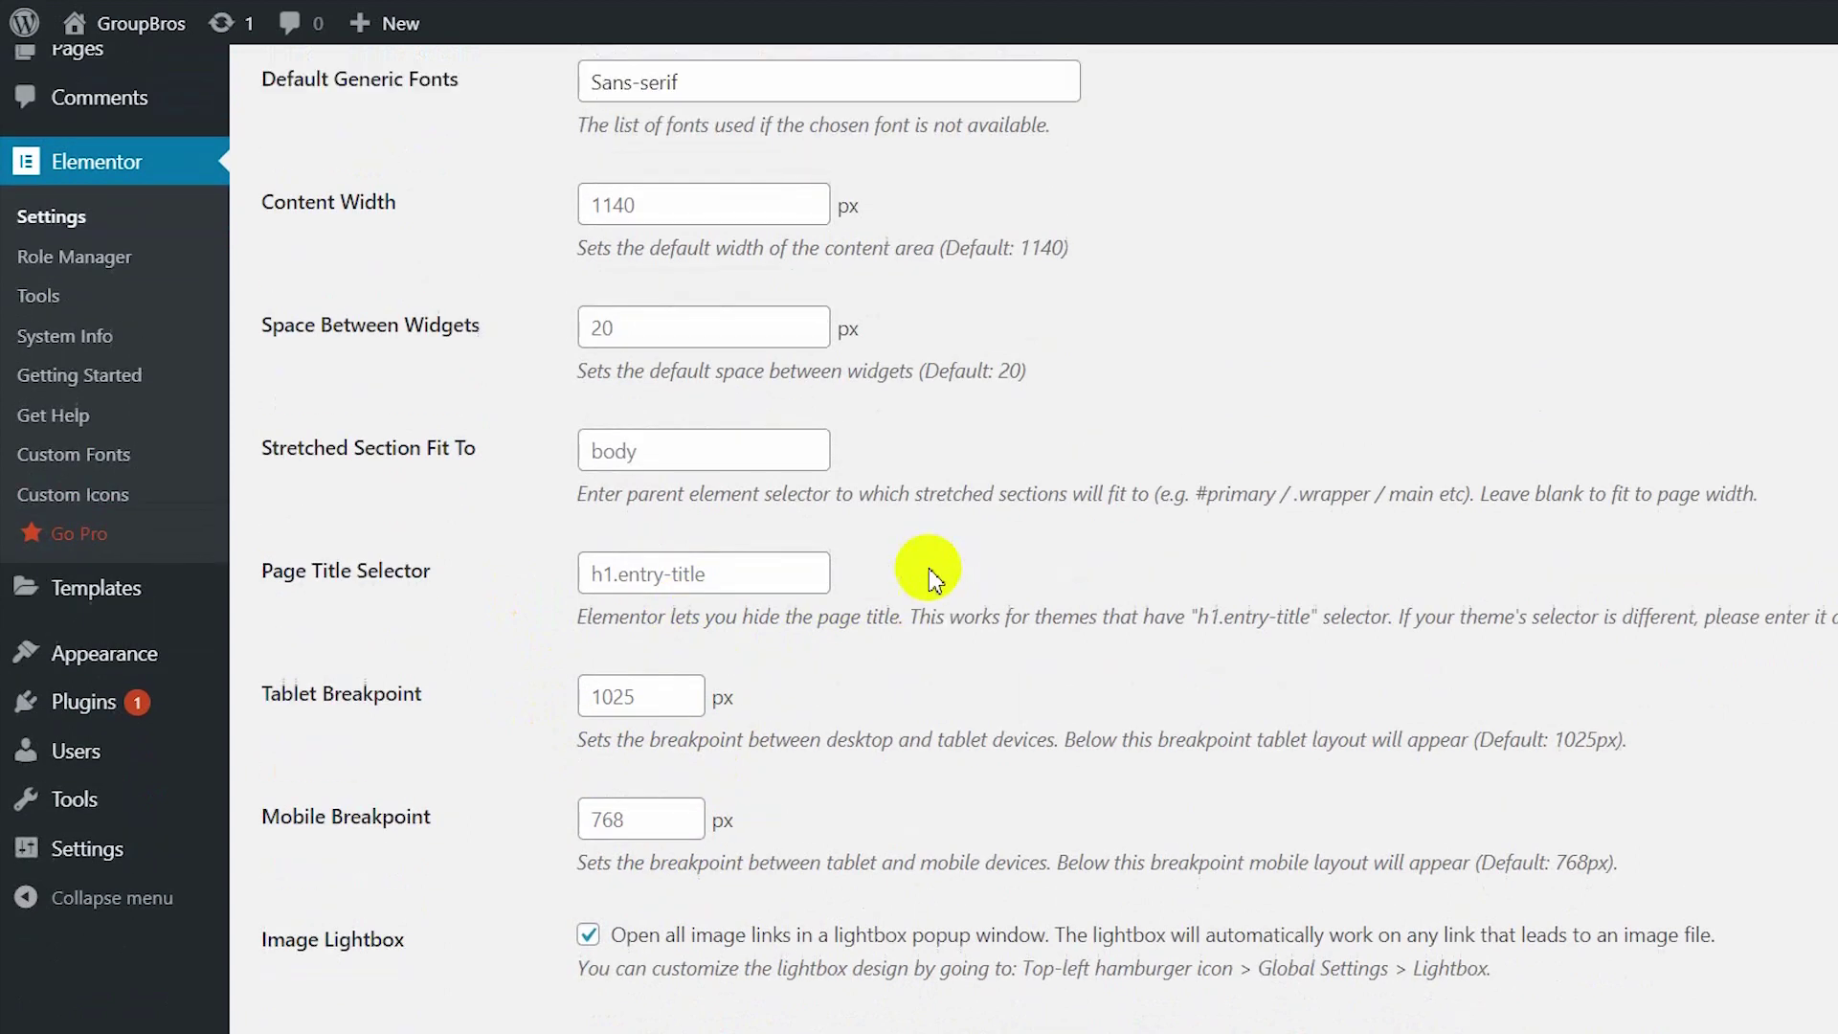
{"action": "scroll", "coordinate": [935, 580], "scroll_direction": "up", "scroll_amount": 1}
{"action": "scroll", "coordinate": [936, 580], "scroll_direction": "down", "scroll_amount": 2}
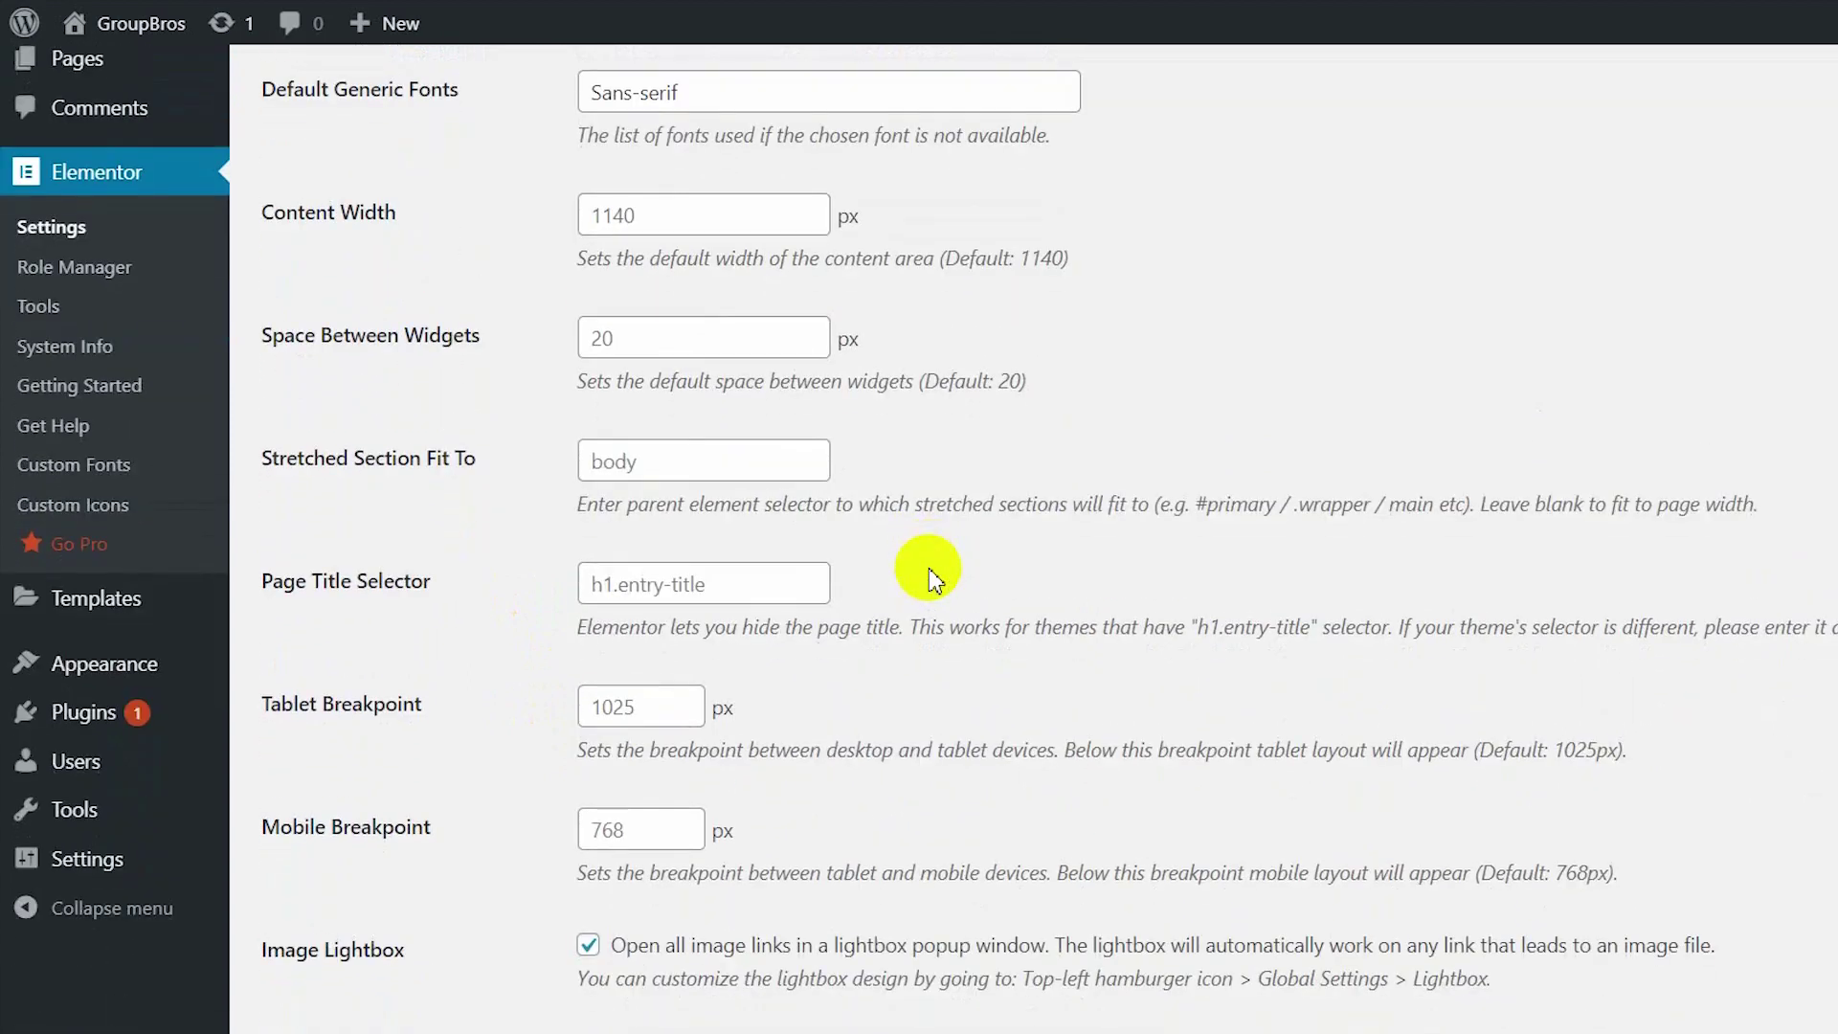
{"action": "scroll", "coordinate": [935, 574], "scroll_direction": "up", "scroll_amount": 3}
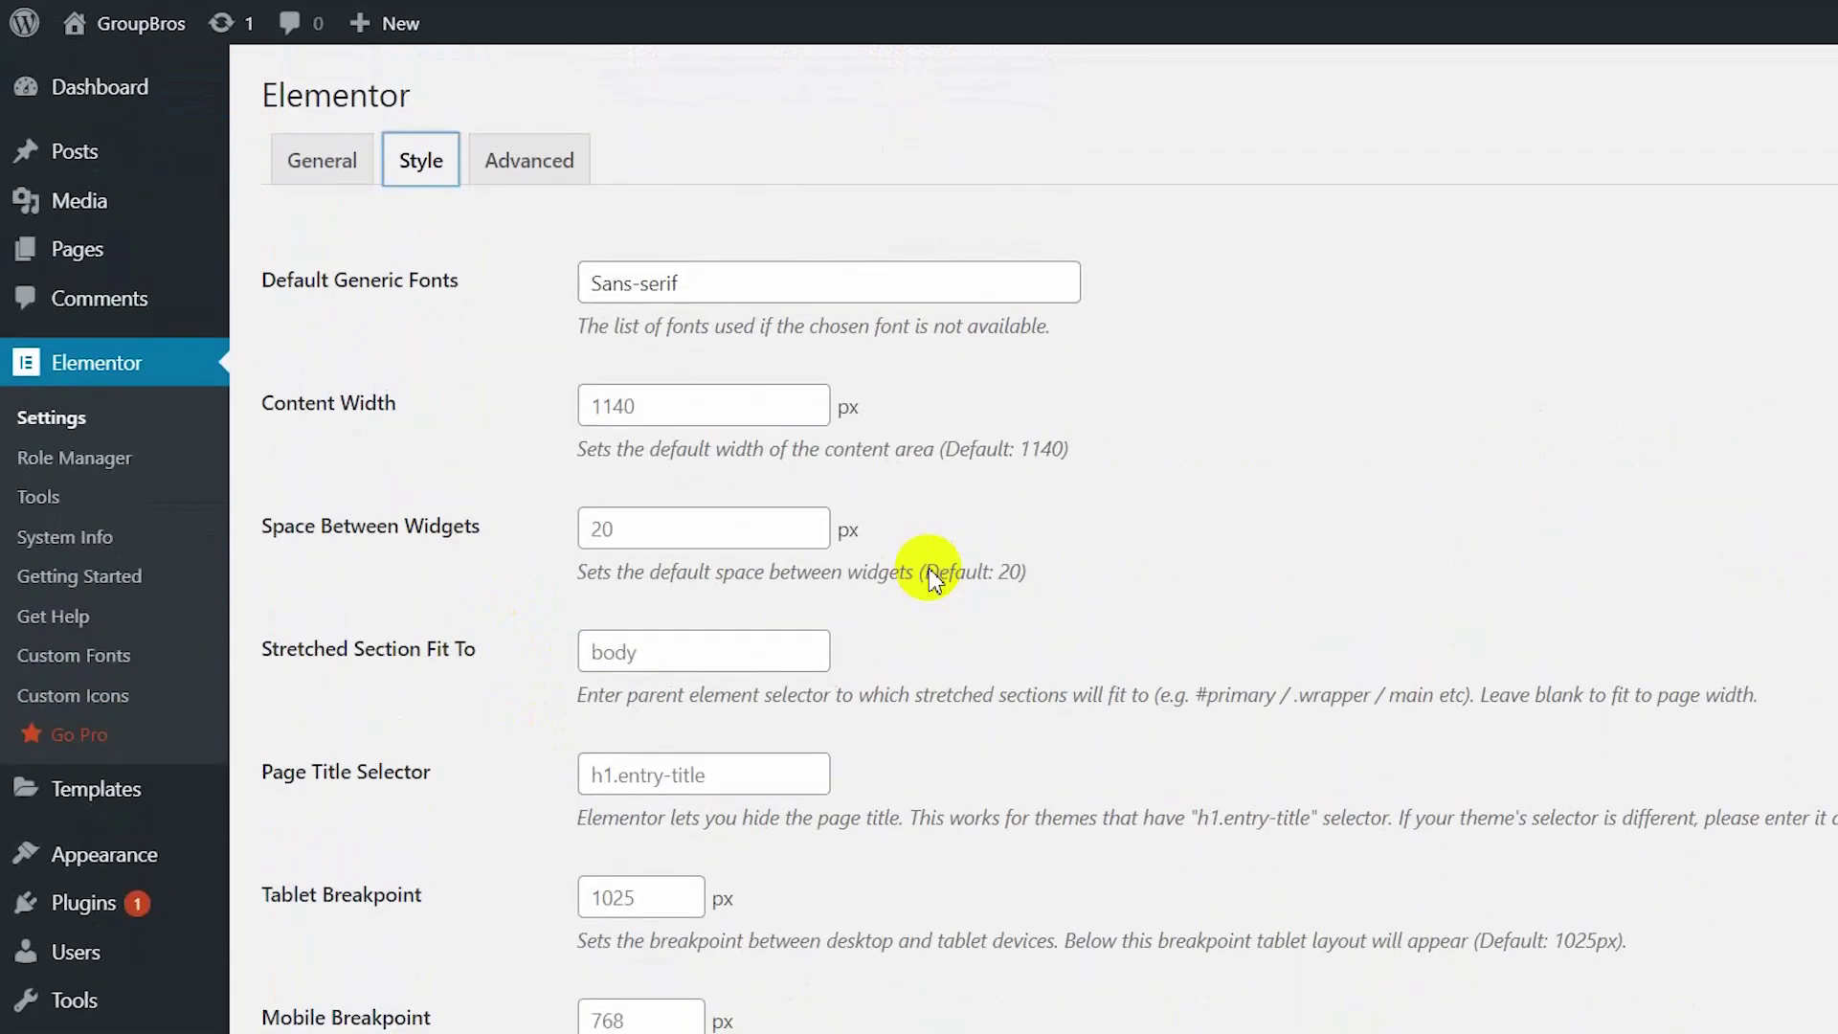
{"action": "left_click", "coordinate": [553, 195]}
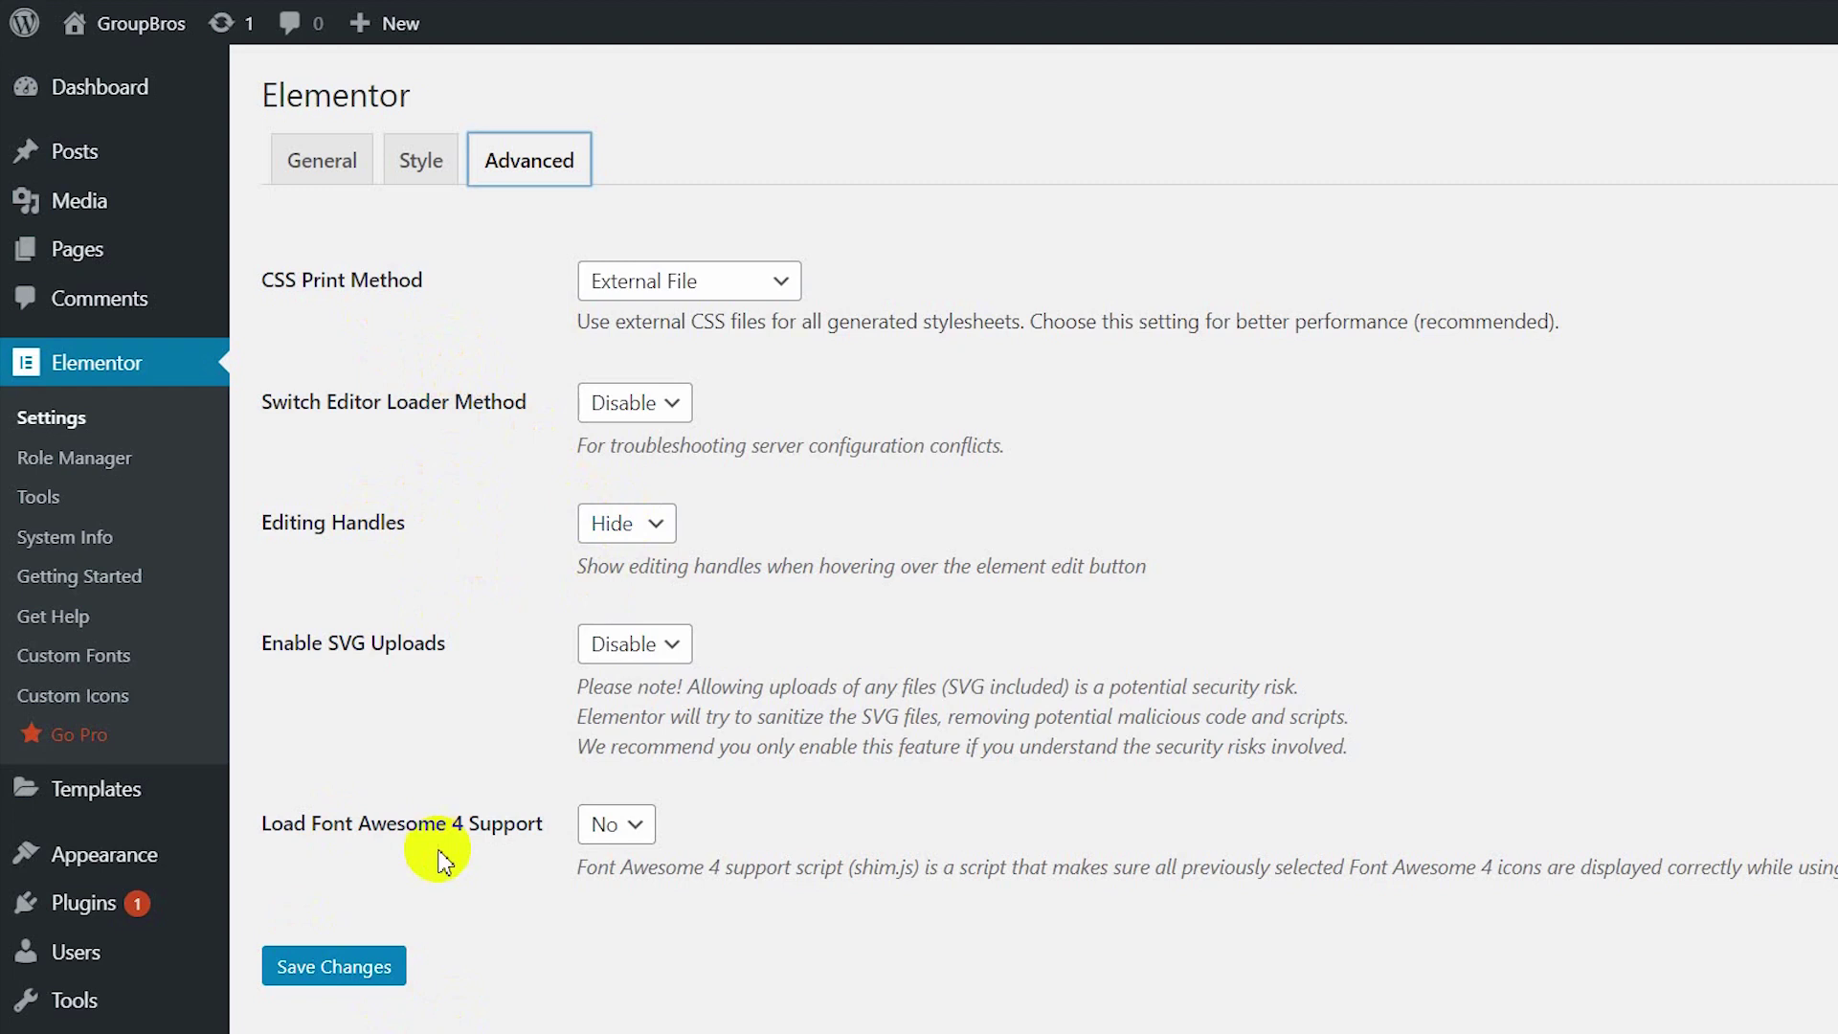
Go to Elementor > Role Manager to see the Editor, Author, Contributor and Subscriber roles
{"action": "left_click", "coordinate": [119, 476]}
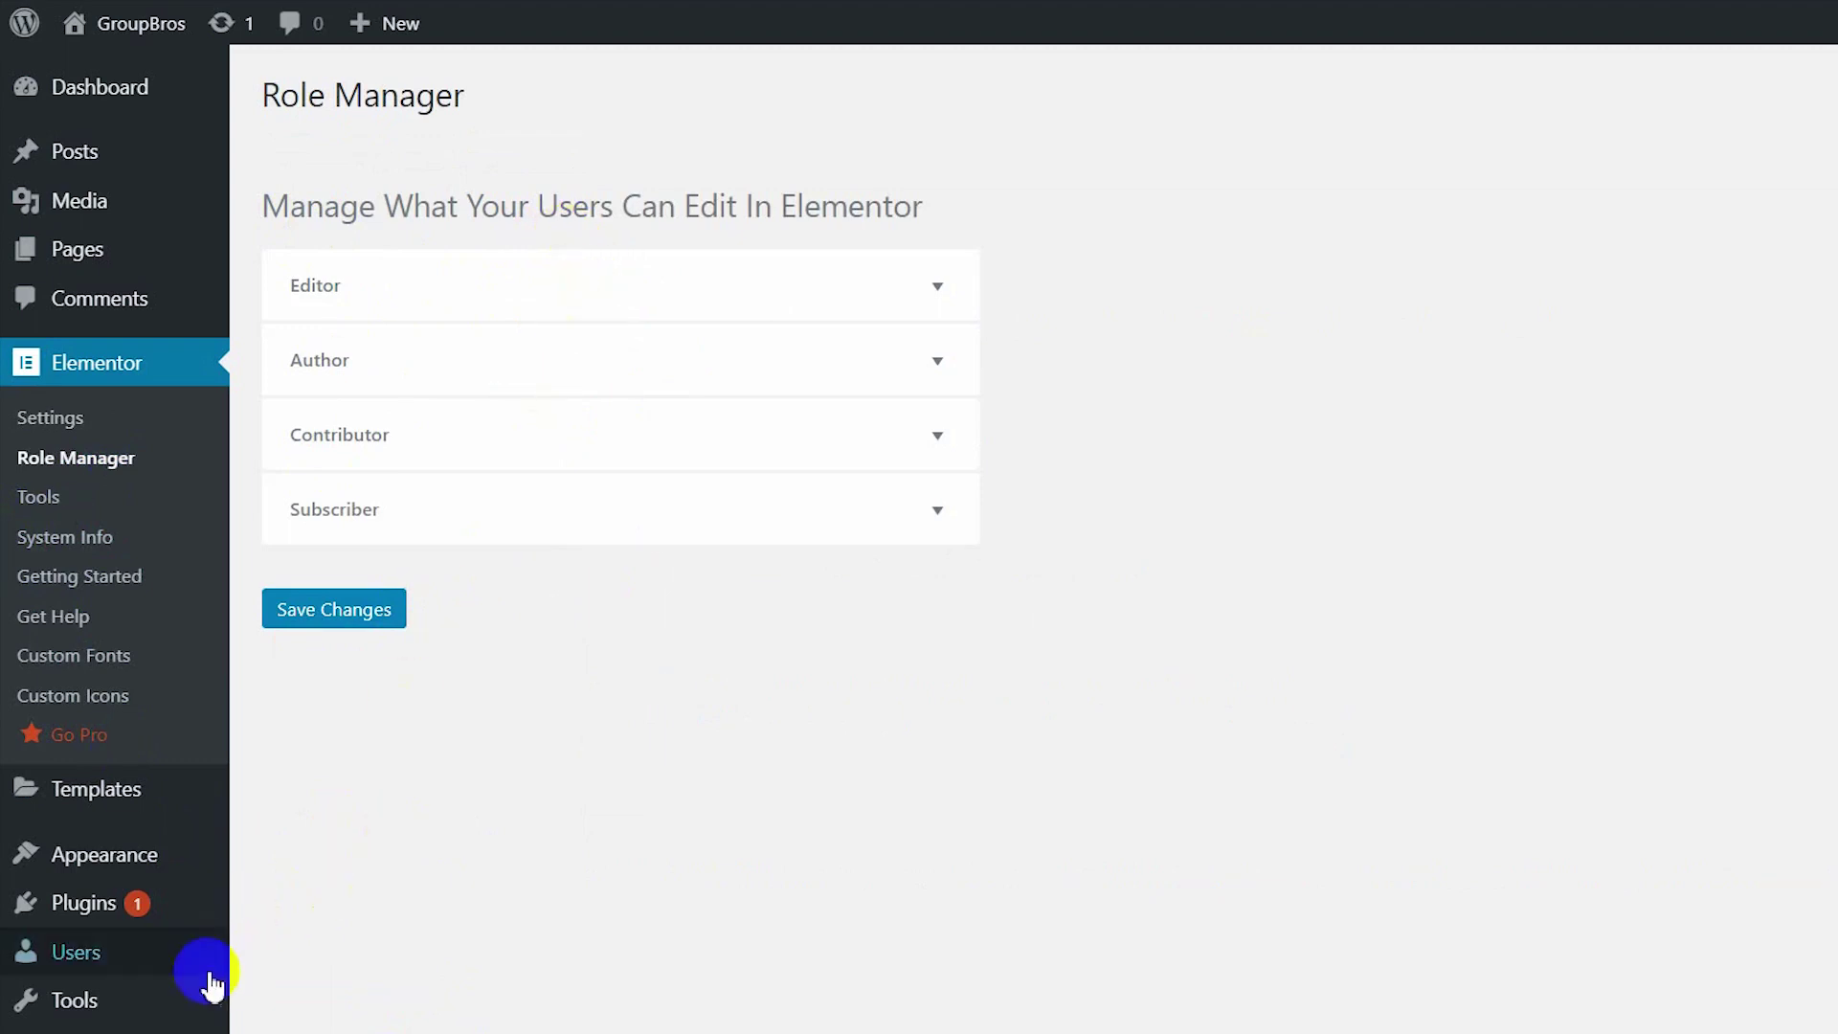
Expand the Editor role and tick then untick 'No access to editor'
{"action": "mouse_move", "coordinate": [198, 973]}
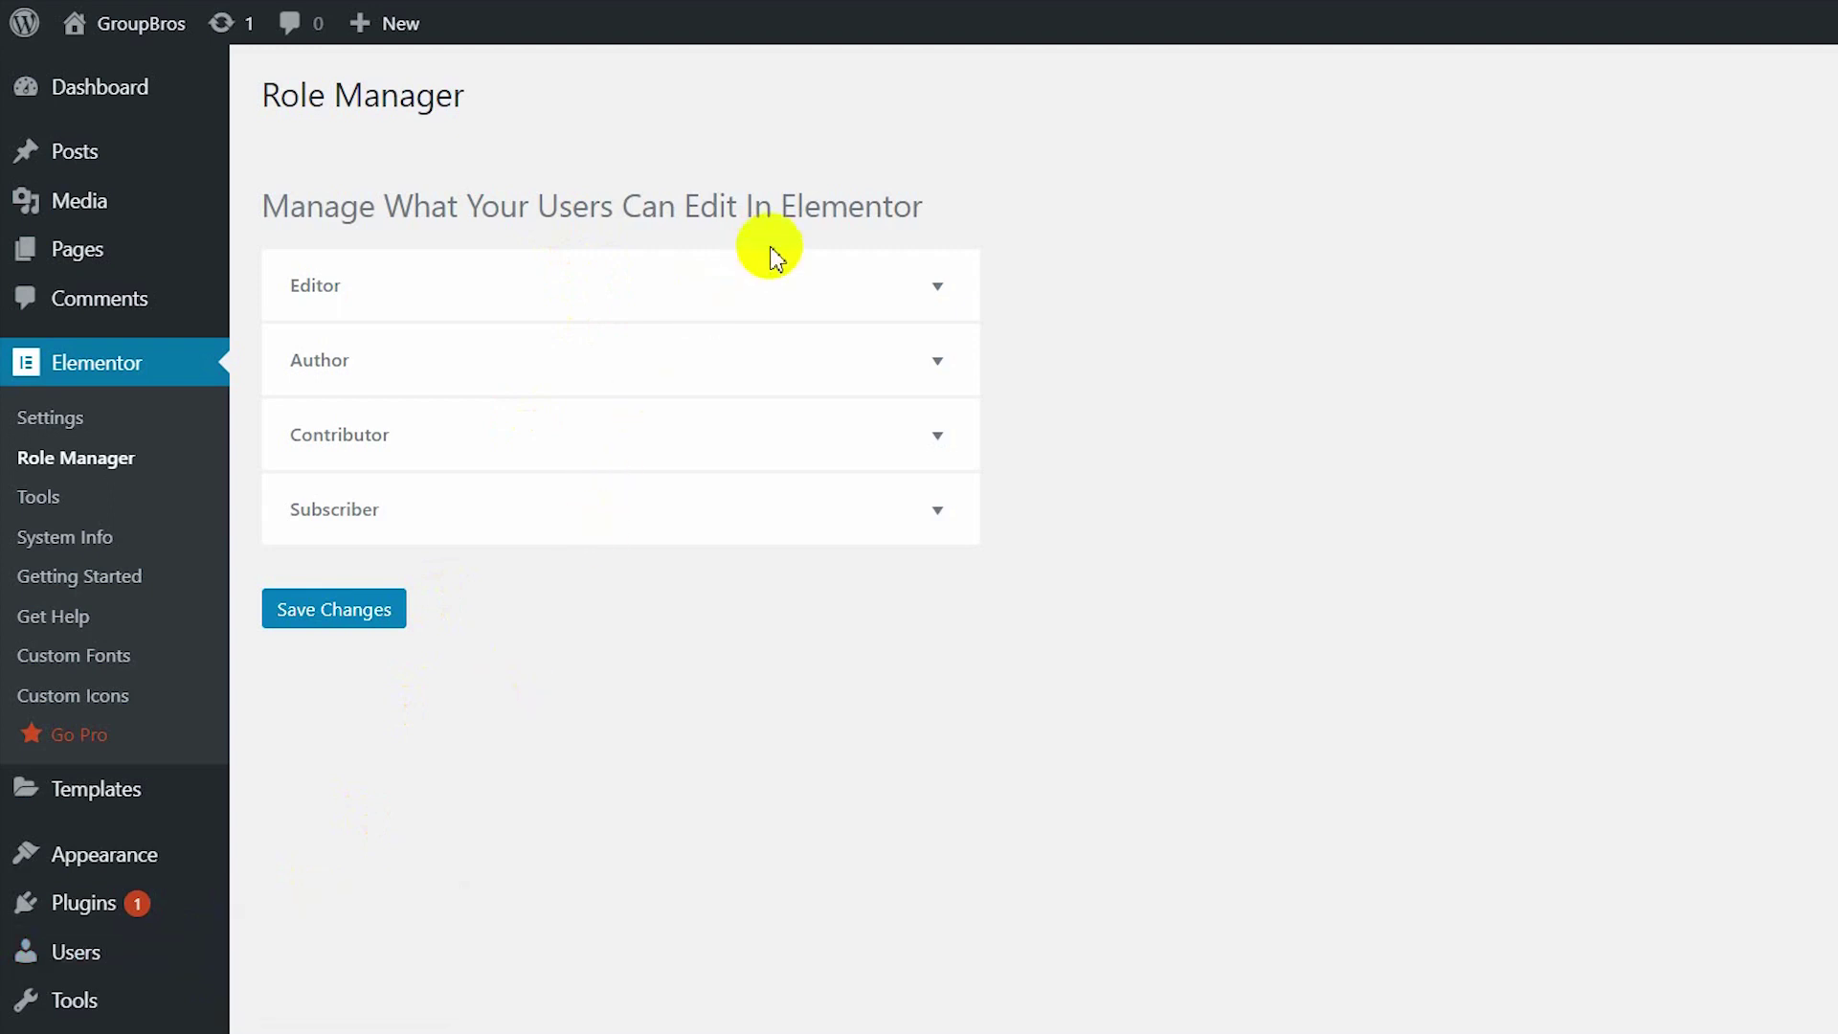
{"action": "left_click", "coordinate": [763, 304]}
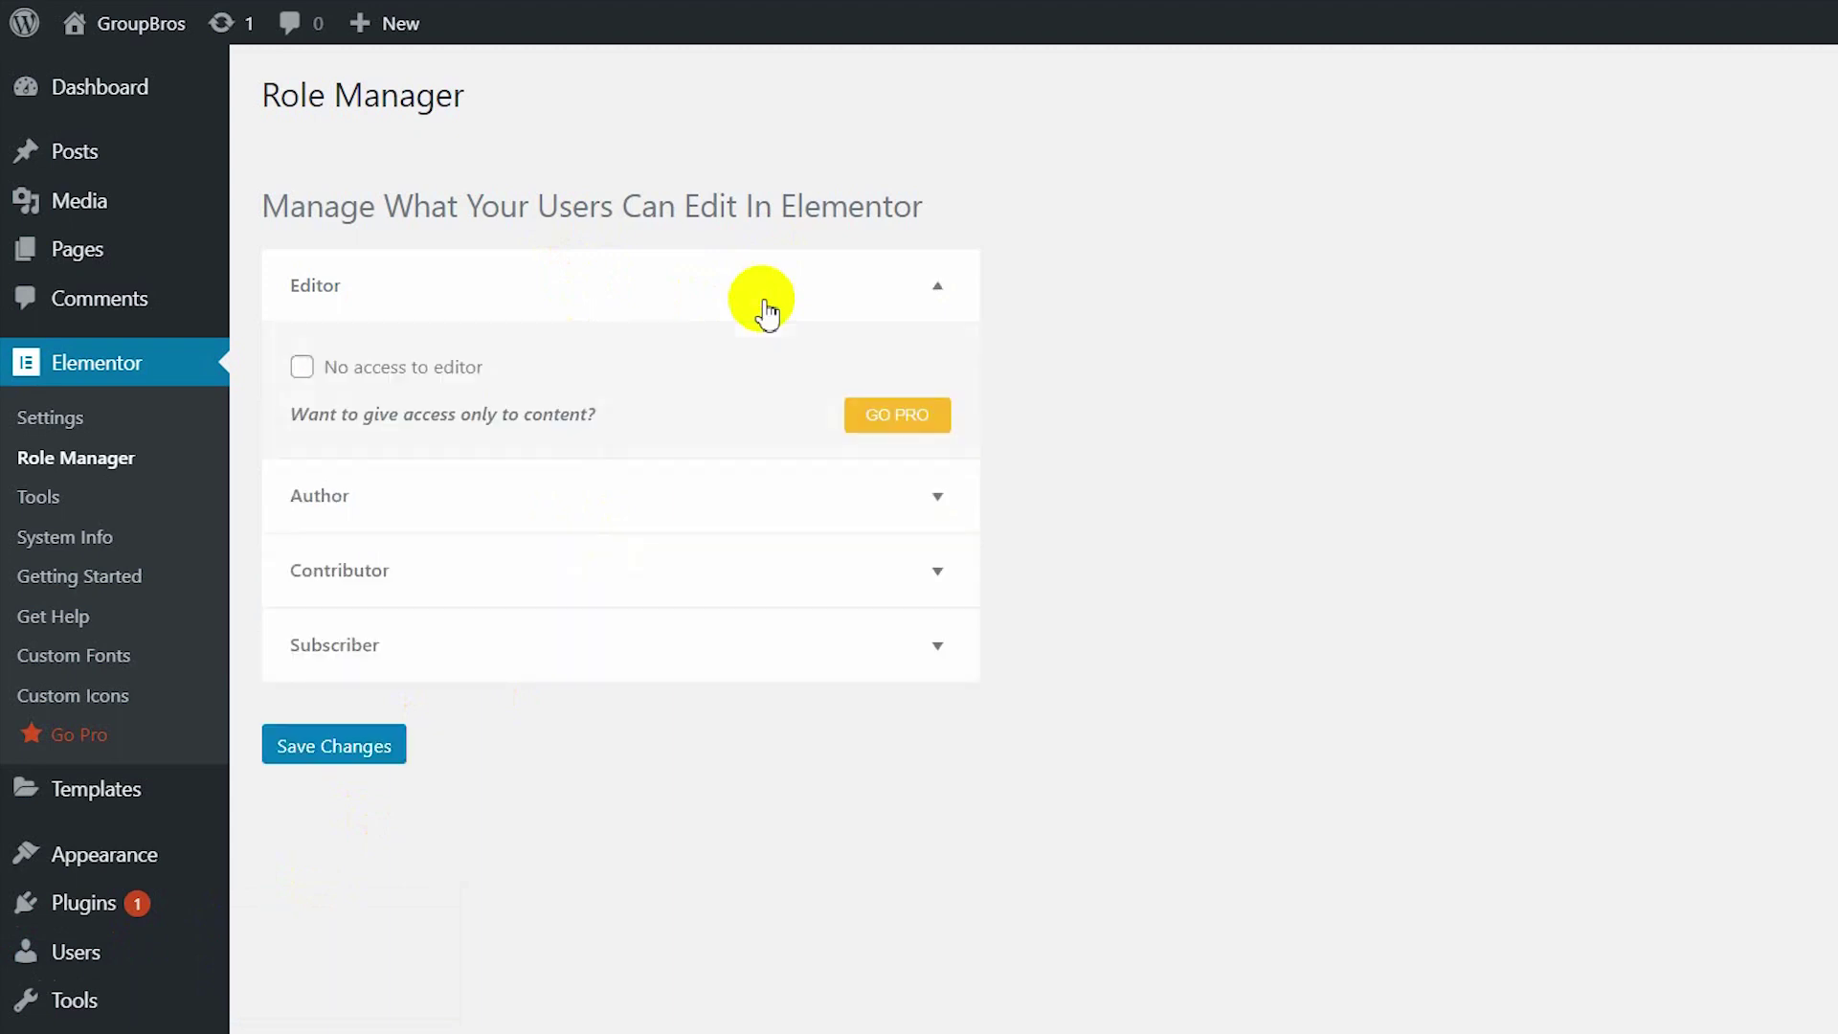
{"action": "left_click", "coordinate": [303, 369]}
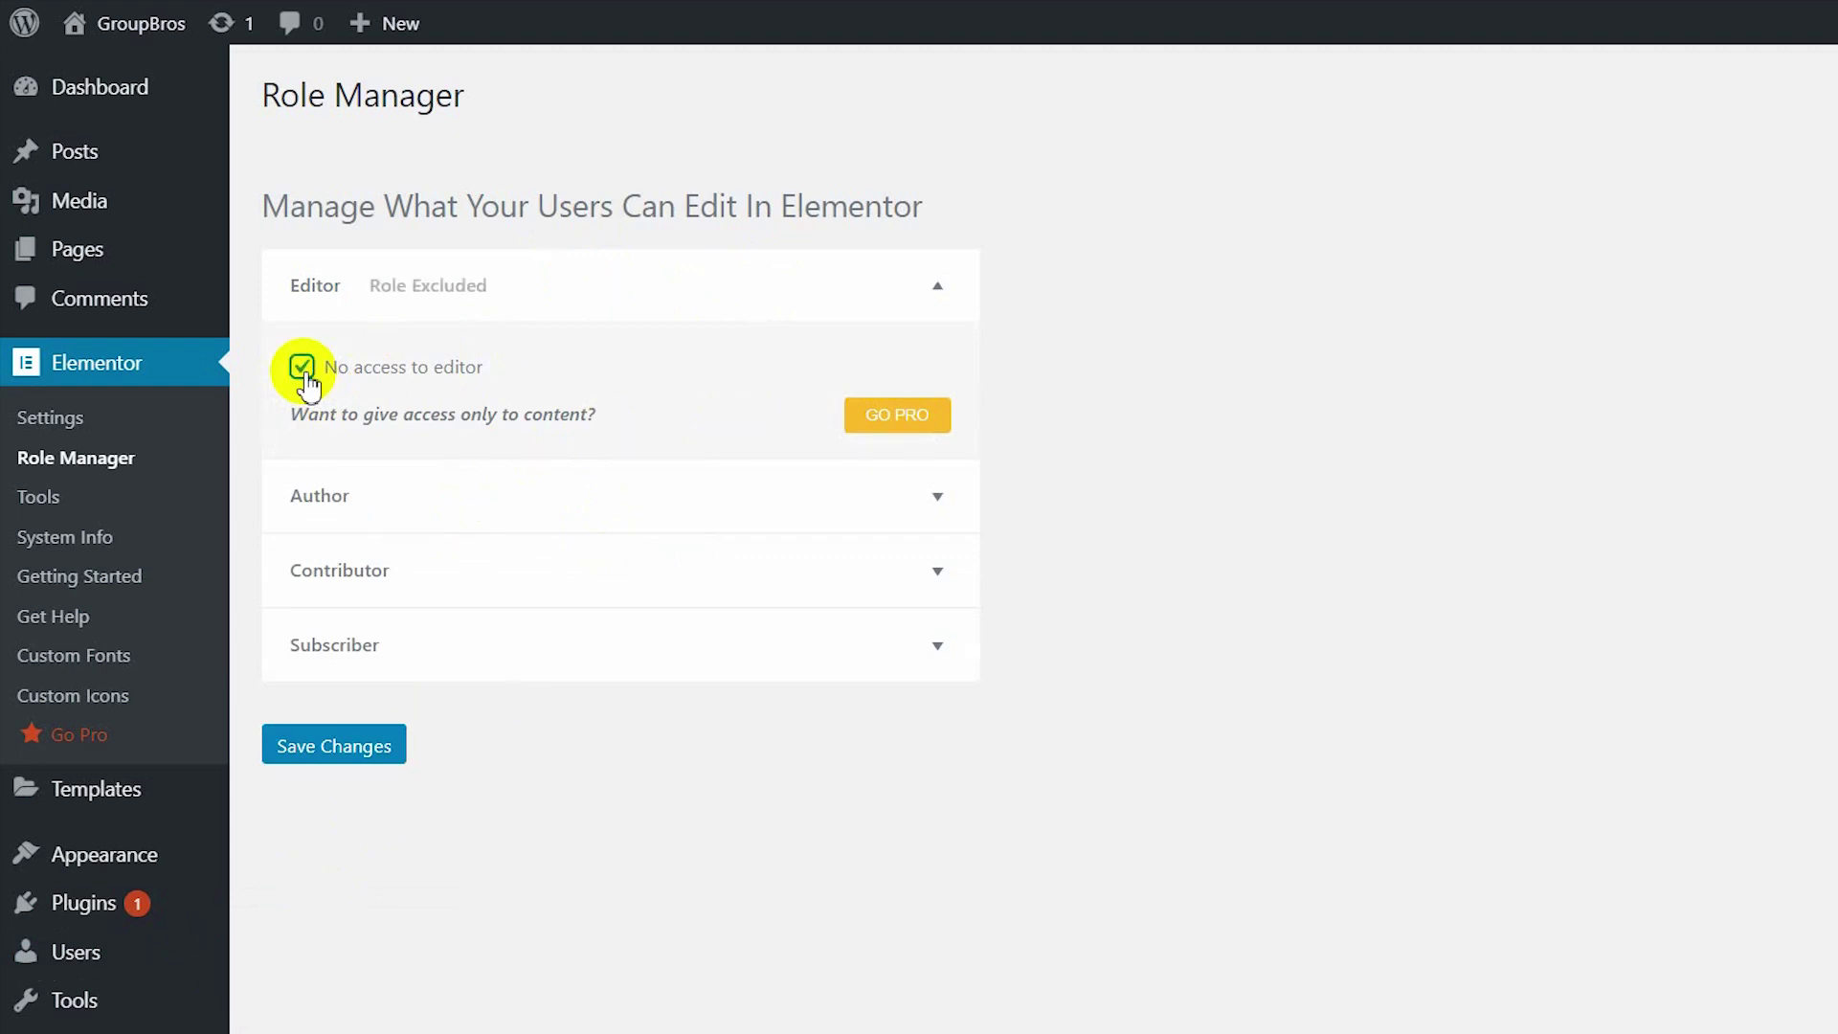
{"action": "left_click", "coordinate": [303, 370]}
Expand the Author and Contributor roles' options, then go to Elementor Tools
{"action": "left_click", "coordinate": [419, 514]}
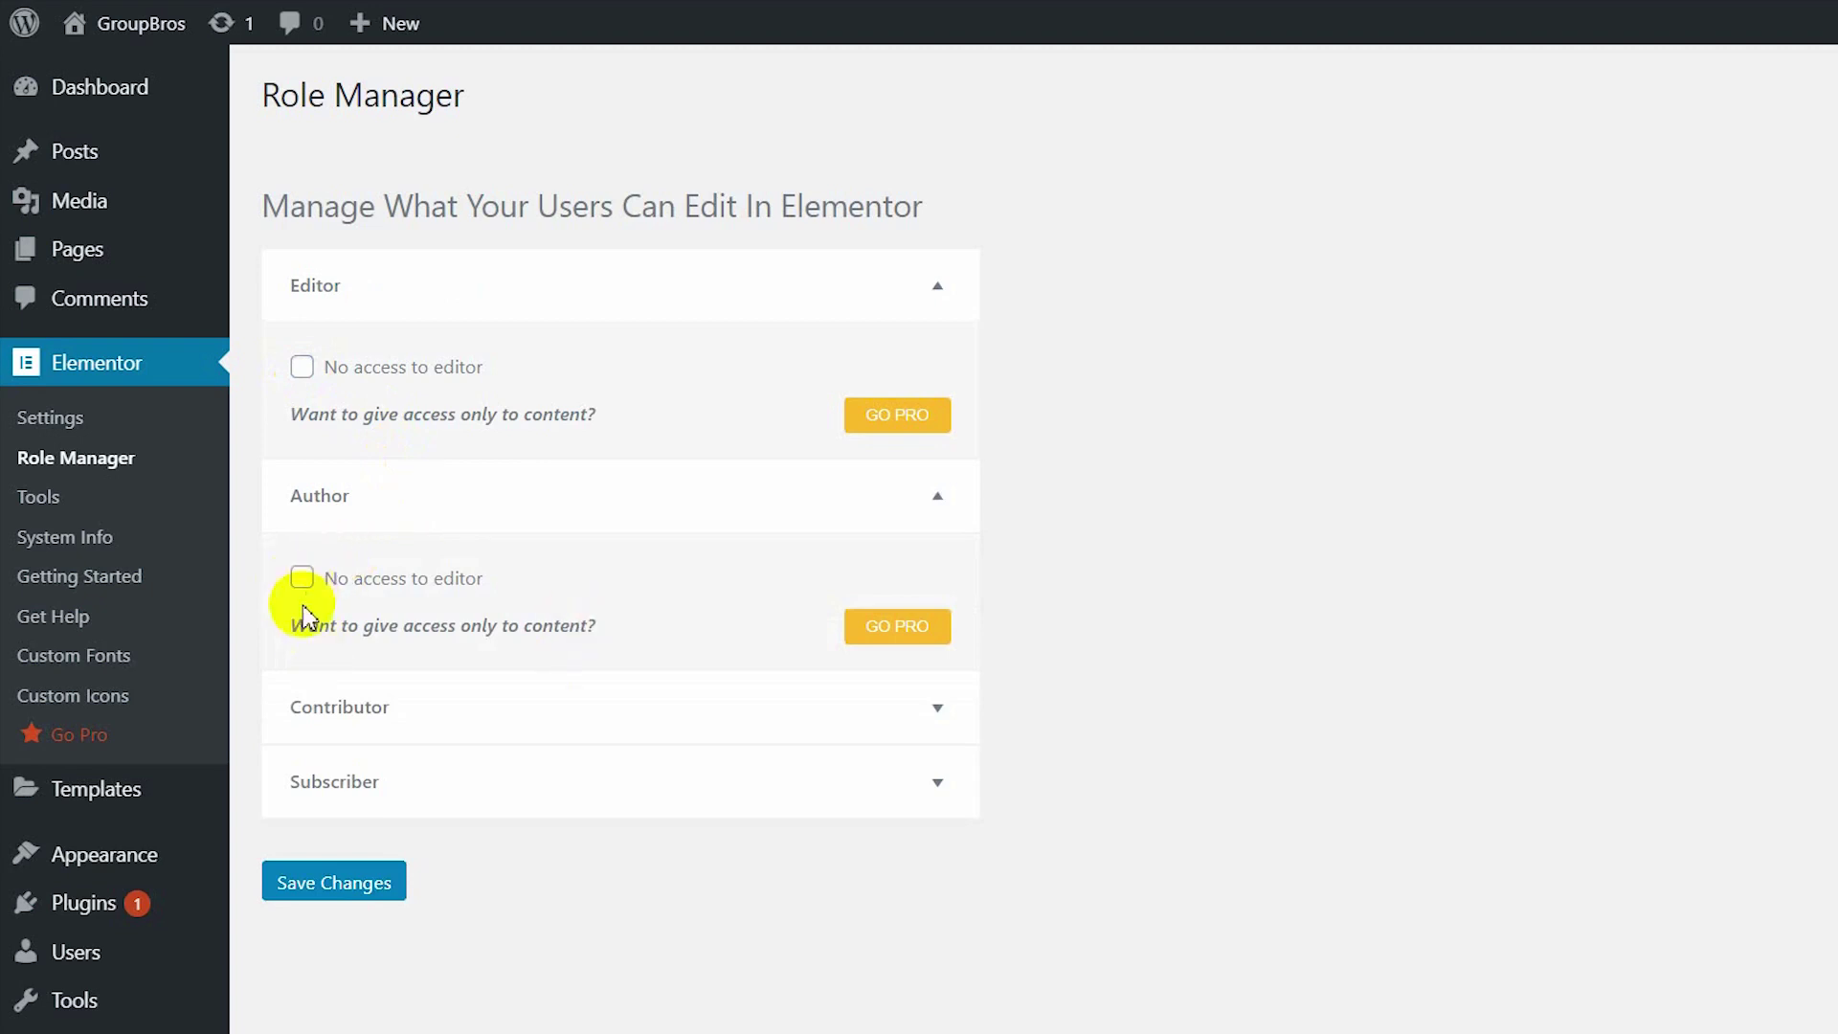
{"action": "left_click", "coordinate": [484, 706]}
{"action": "scroll", "coordinate": [488, 709], "scroll_direction": "down", "scroll_amount": 1}
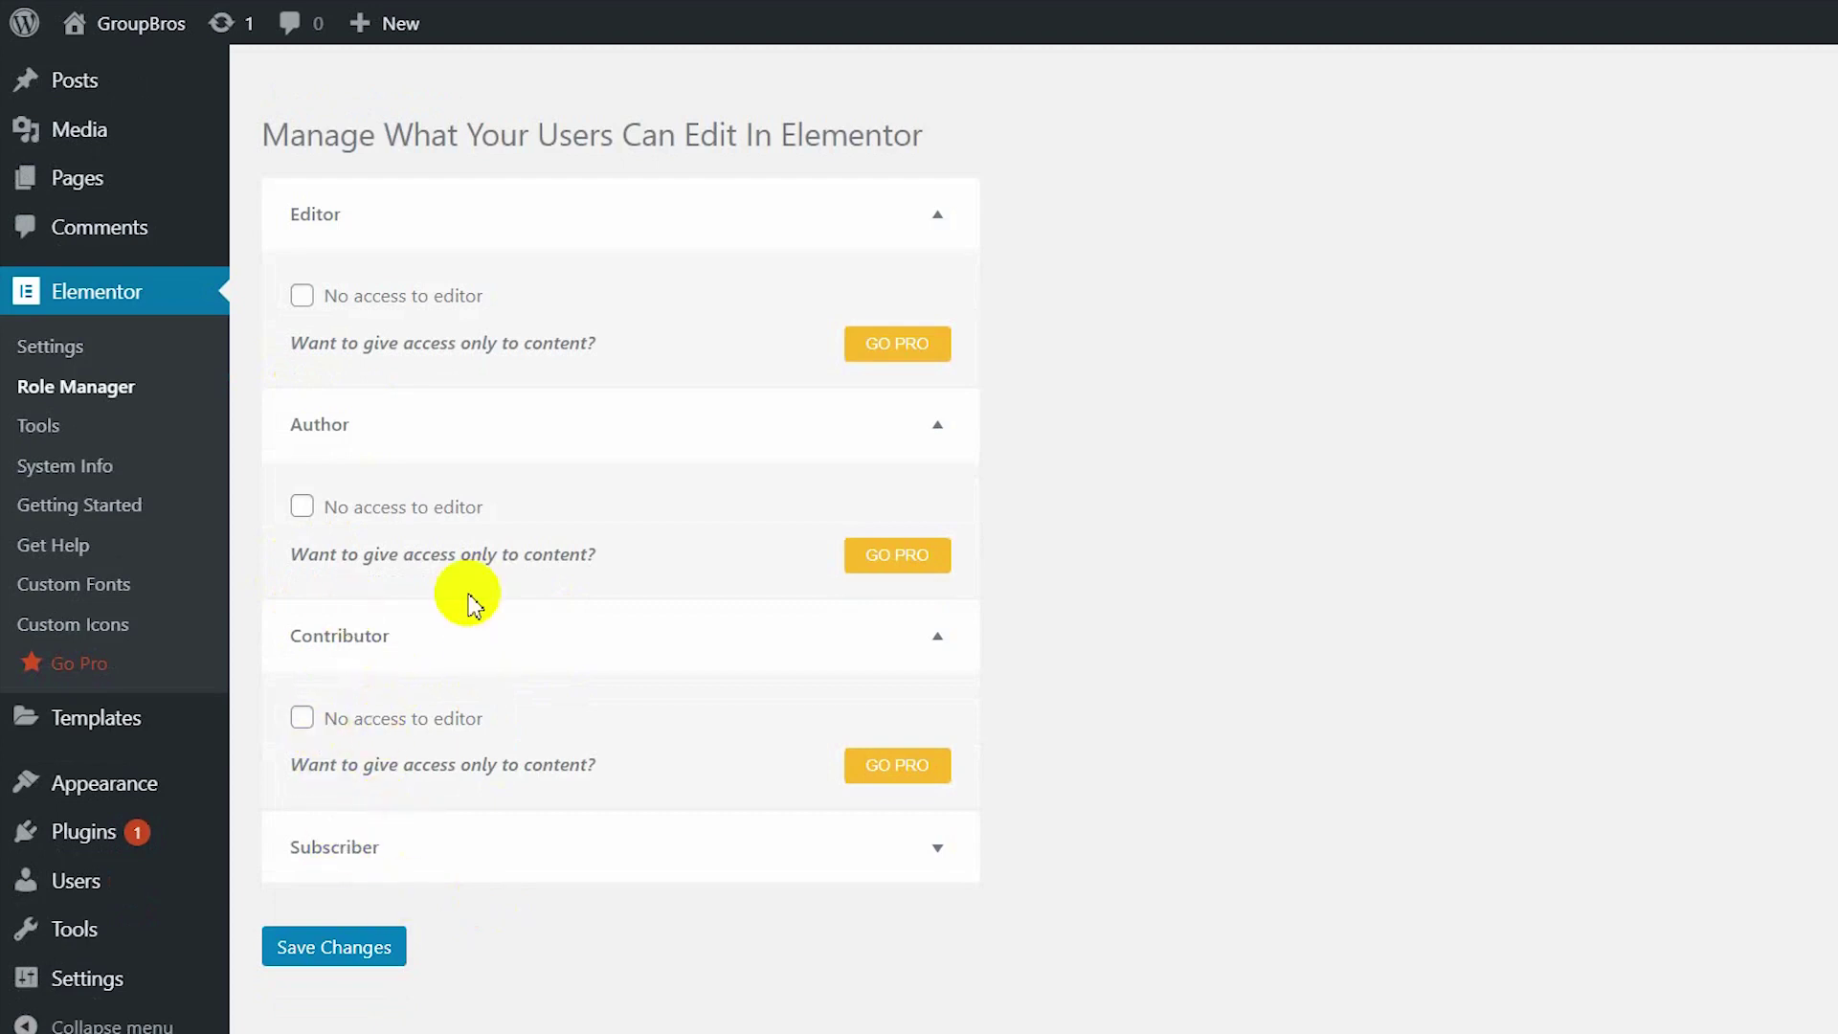
{"action": "left_click", "coordinate": [40, 433]}
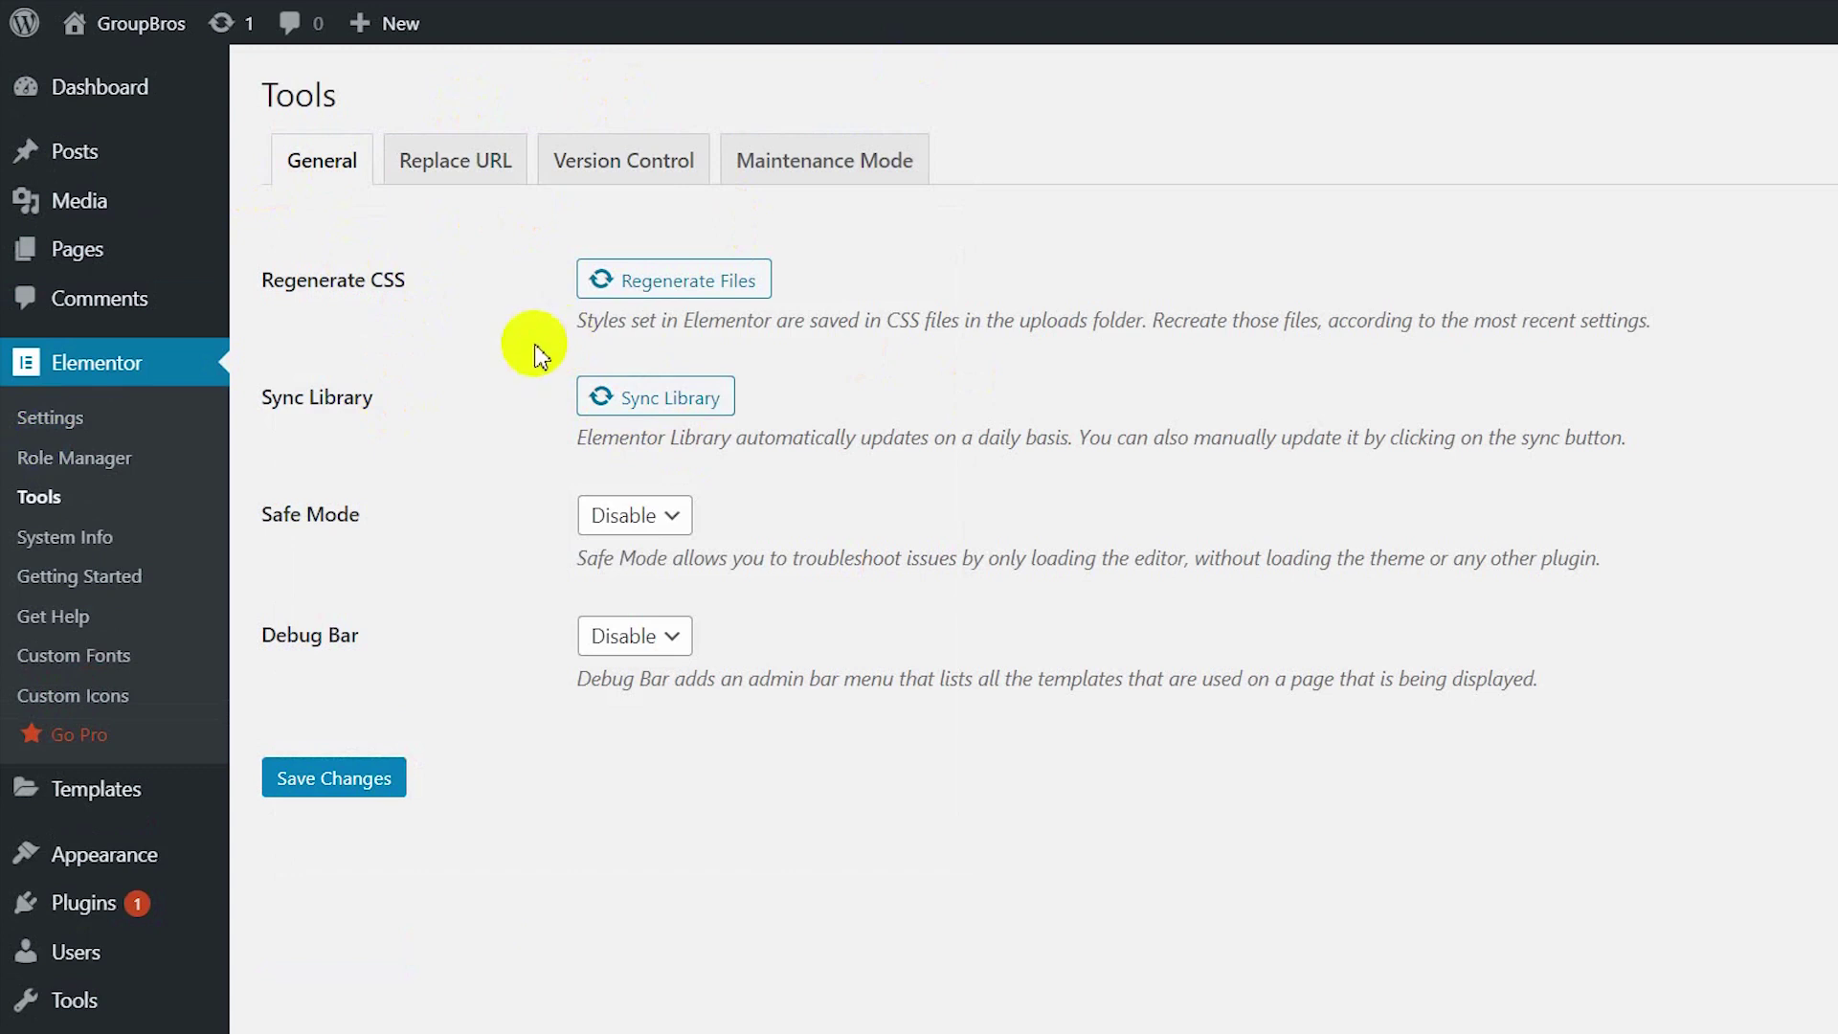
Keep Safe Mode set to Disable and look through the Replace URL and Version Control options
{"action": "left_click", "coordinate": [641, 526]}
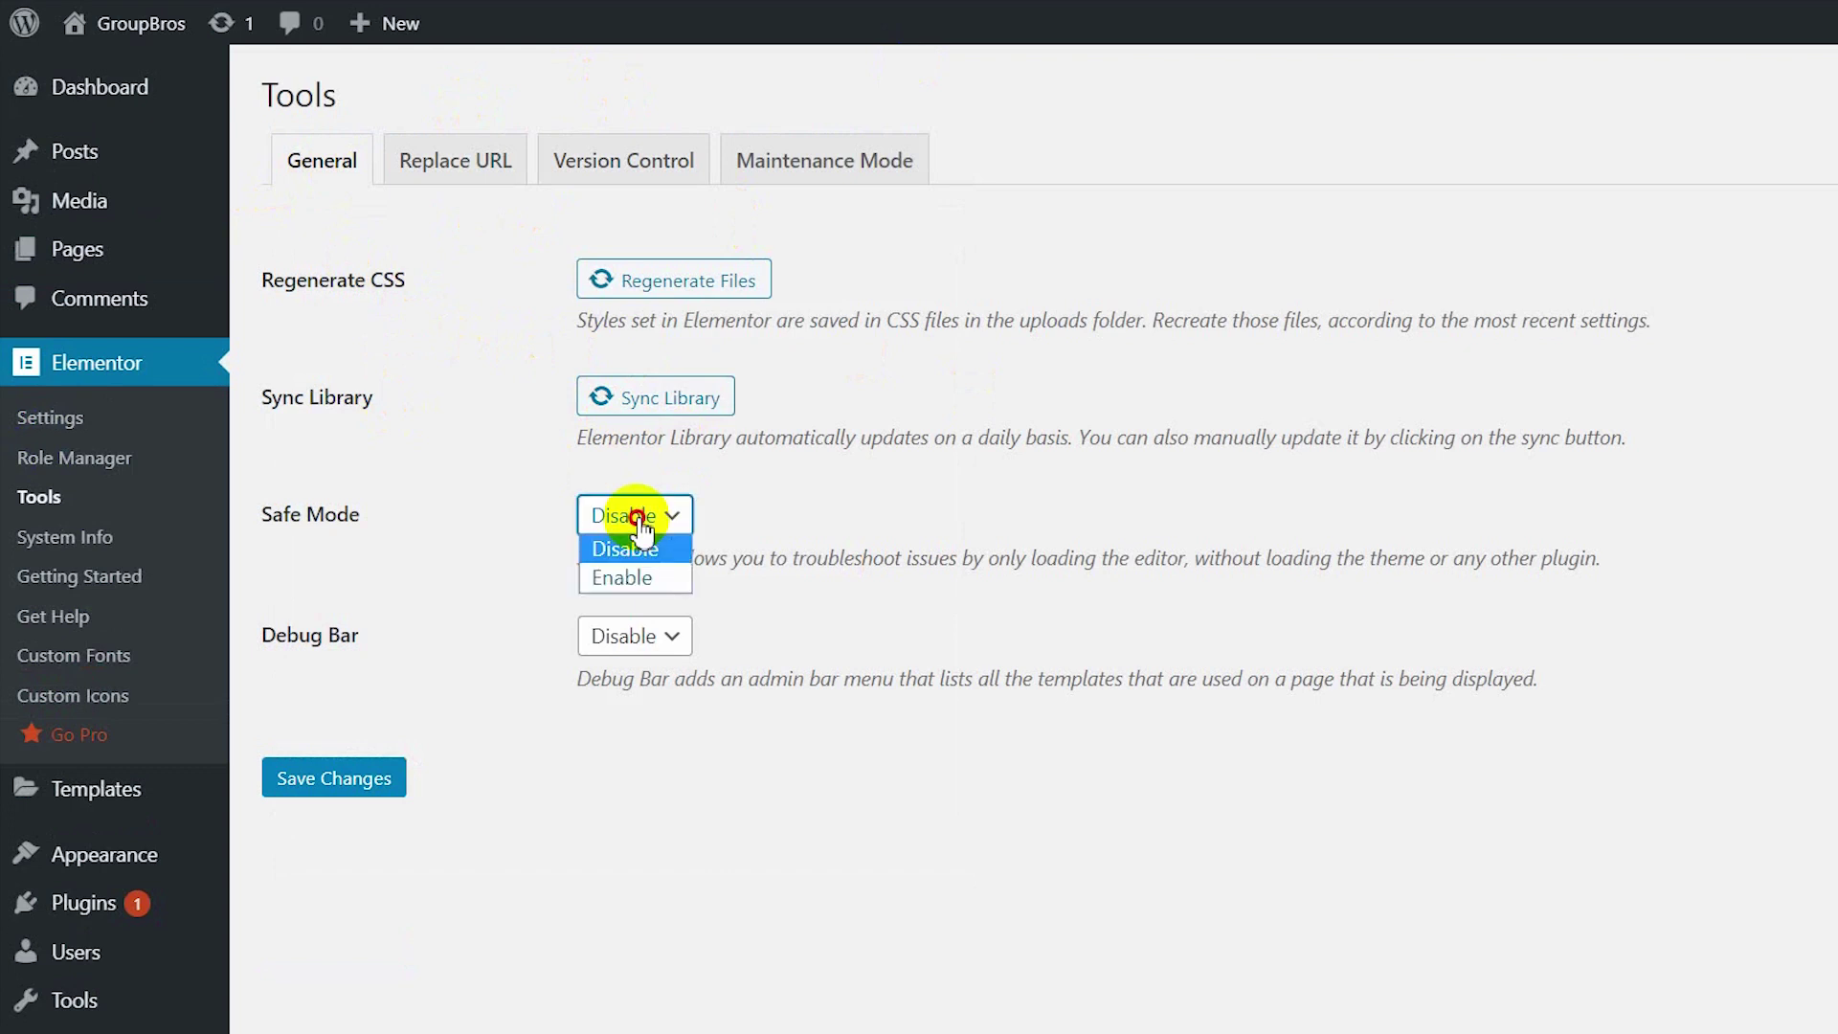
{"action": "left_click", "coordinate": [640, 515]}
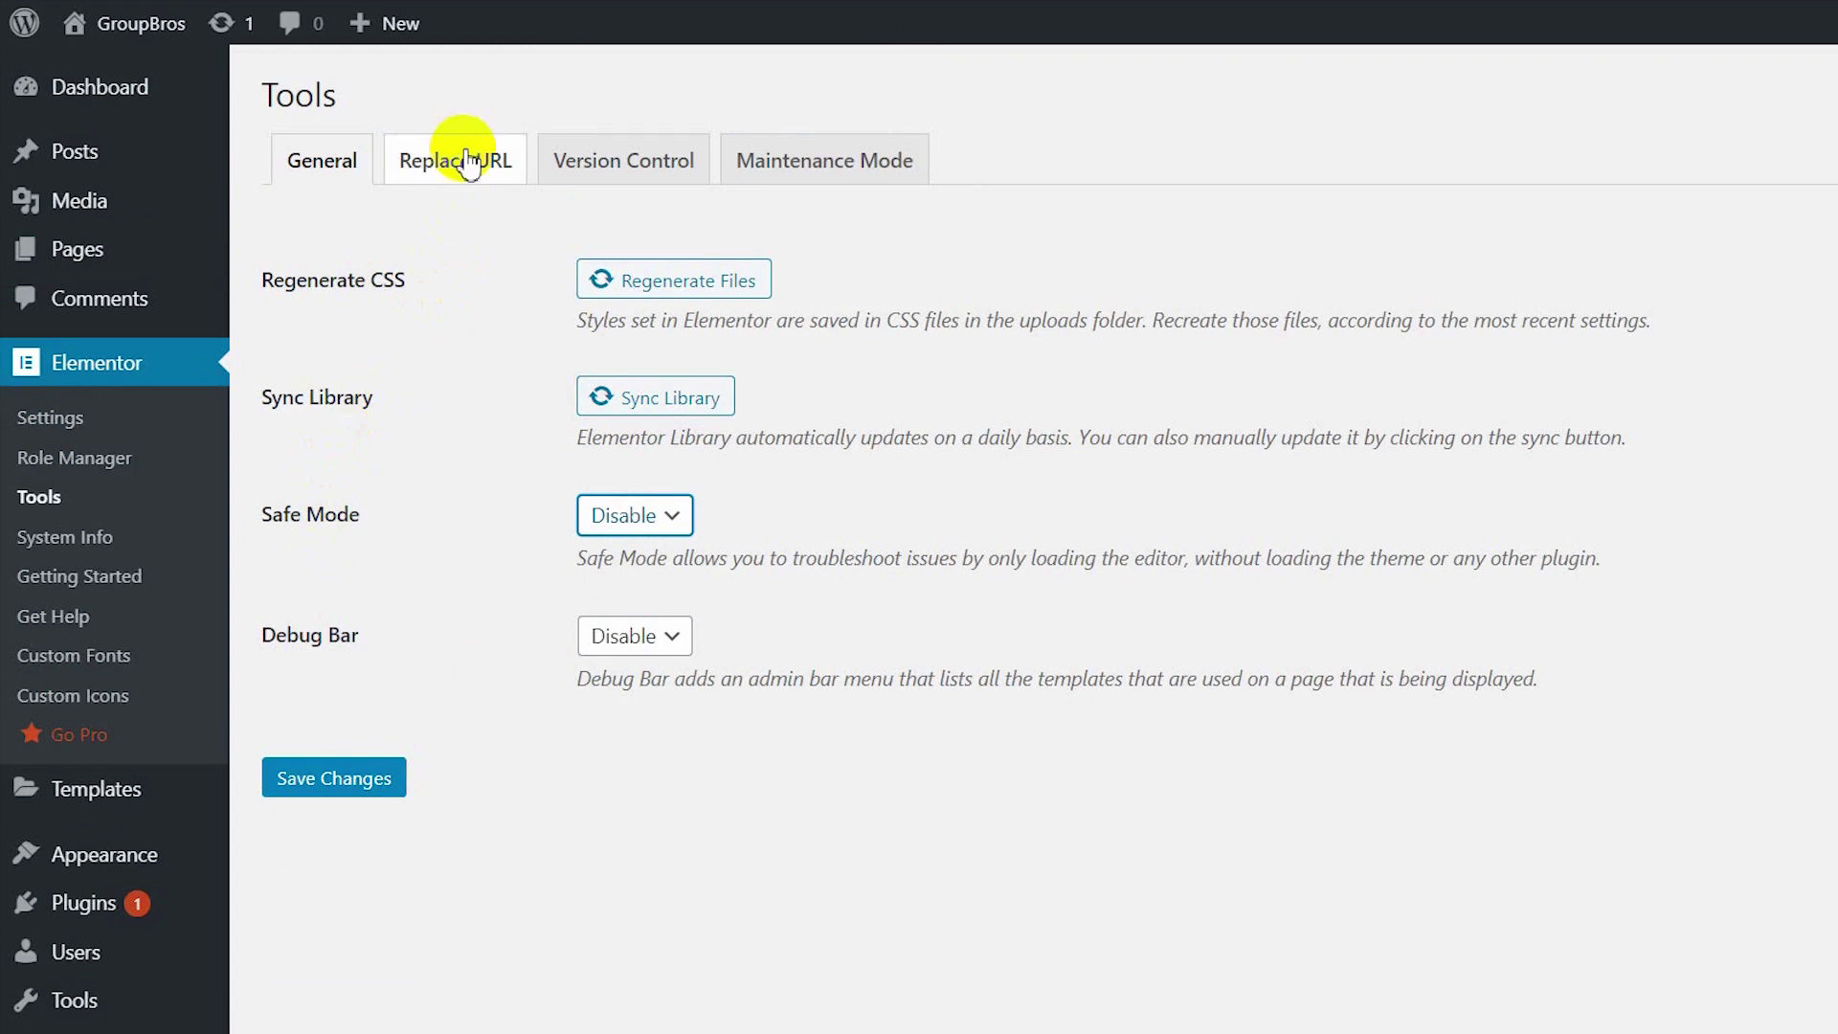
{"action": "left_click", "coordinate": [467, 163]}
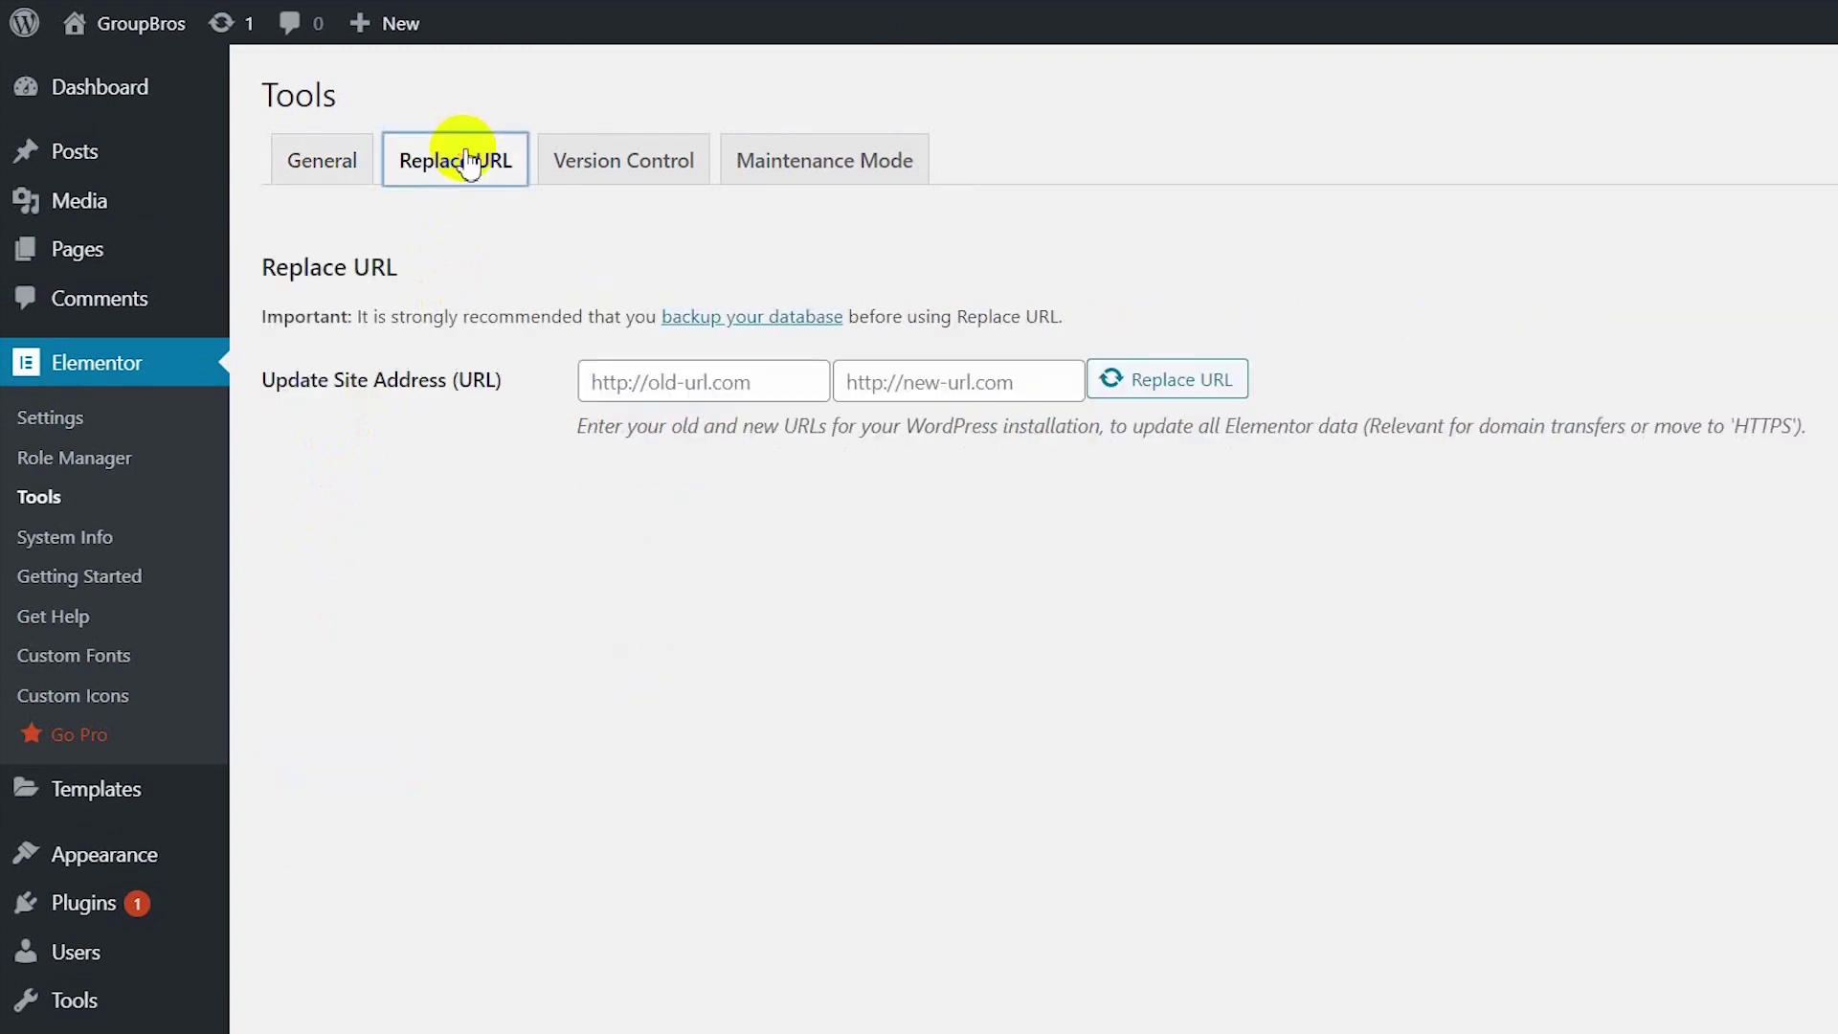
{"action": "left_click", "coordinate": [660, 153]}
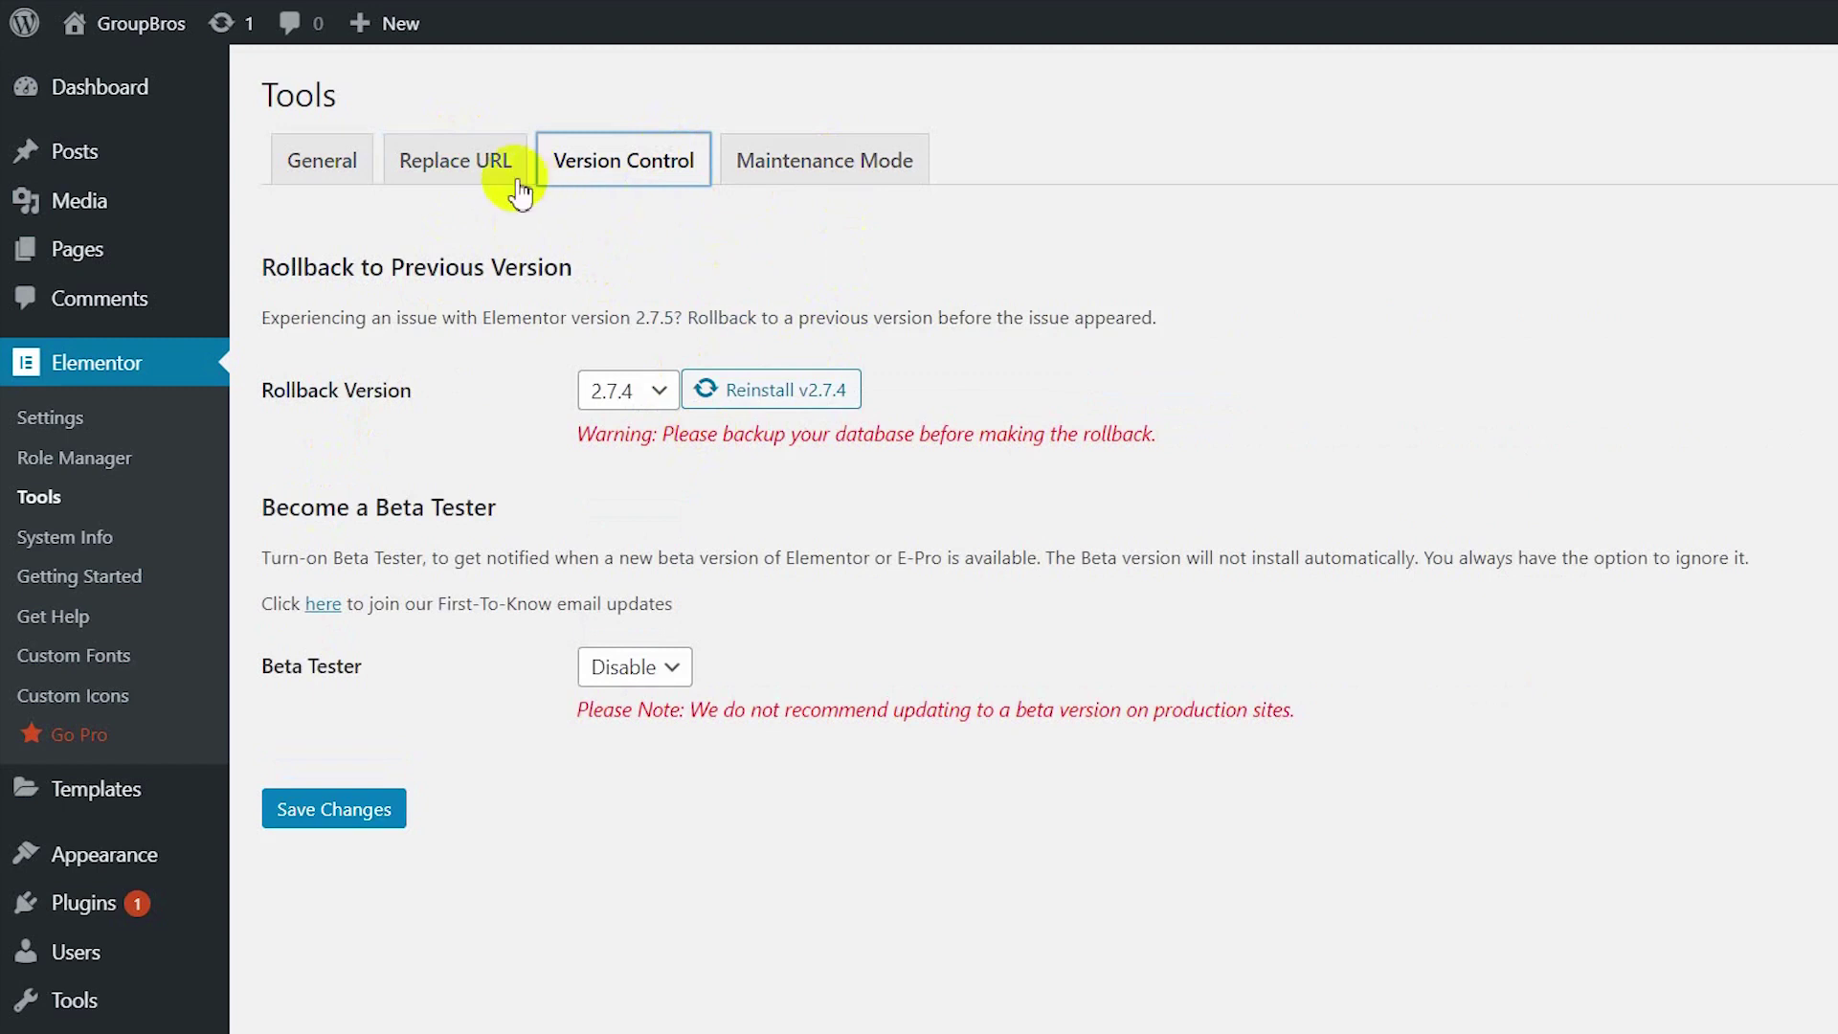
View the Maintenance Mode settings (Disabled, Logged In, no template), then head to System Info
{"action": "left_click", "coordinate": [823, 186]}
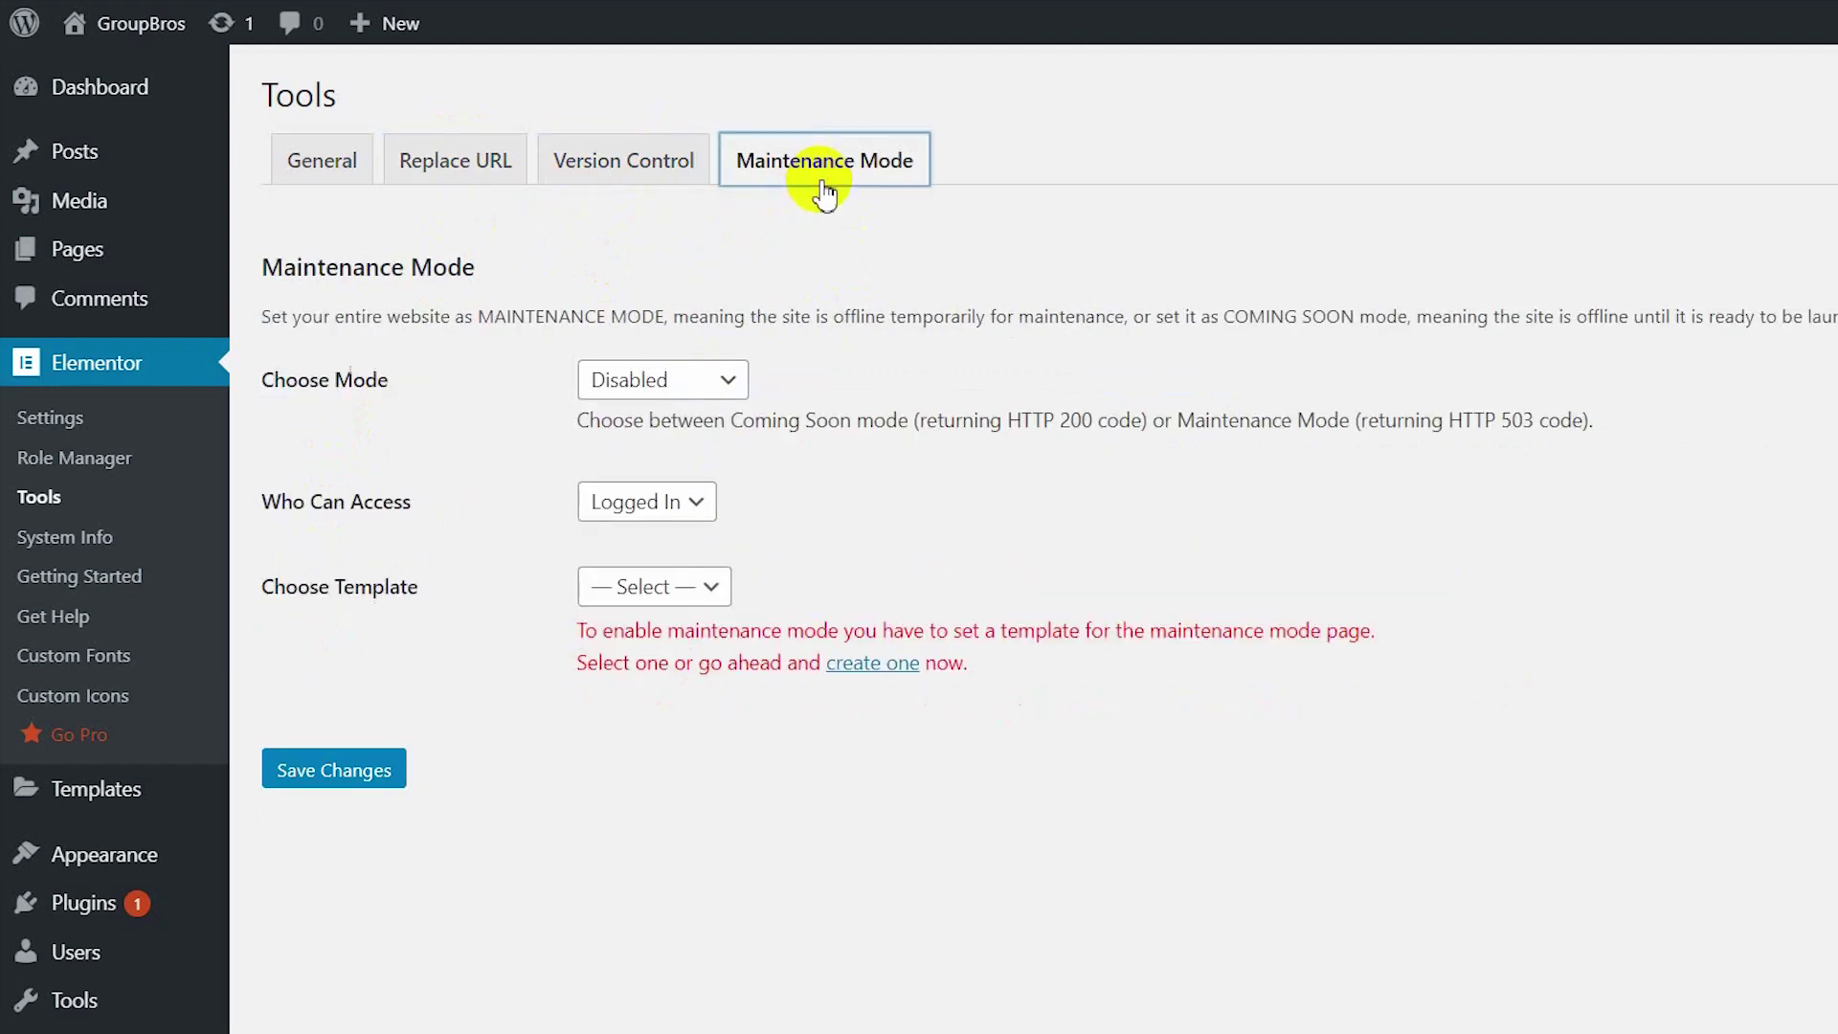
{"action": "left_click", "coordinate": [848, 498]}
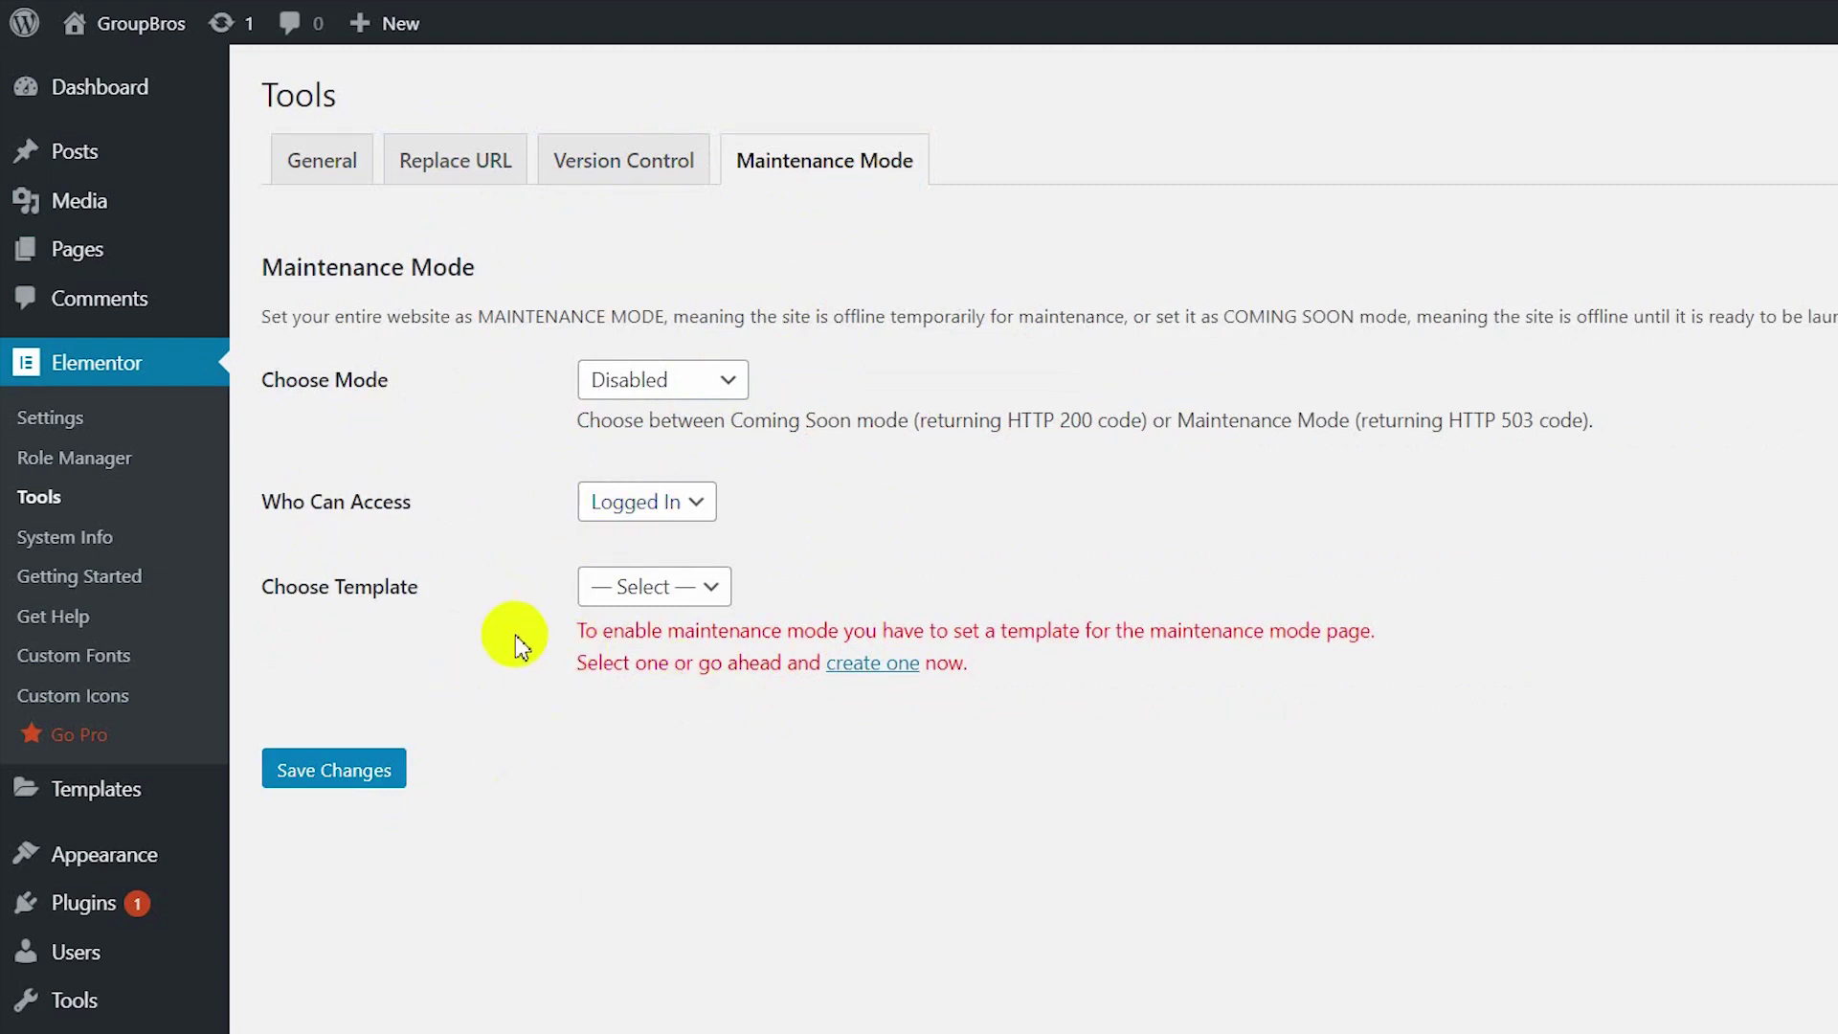
{"action": "left_click", "coordinate": [86, 538]}
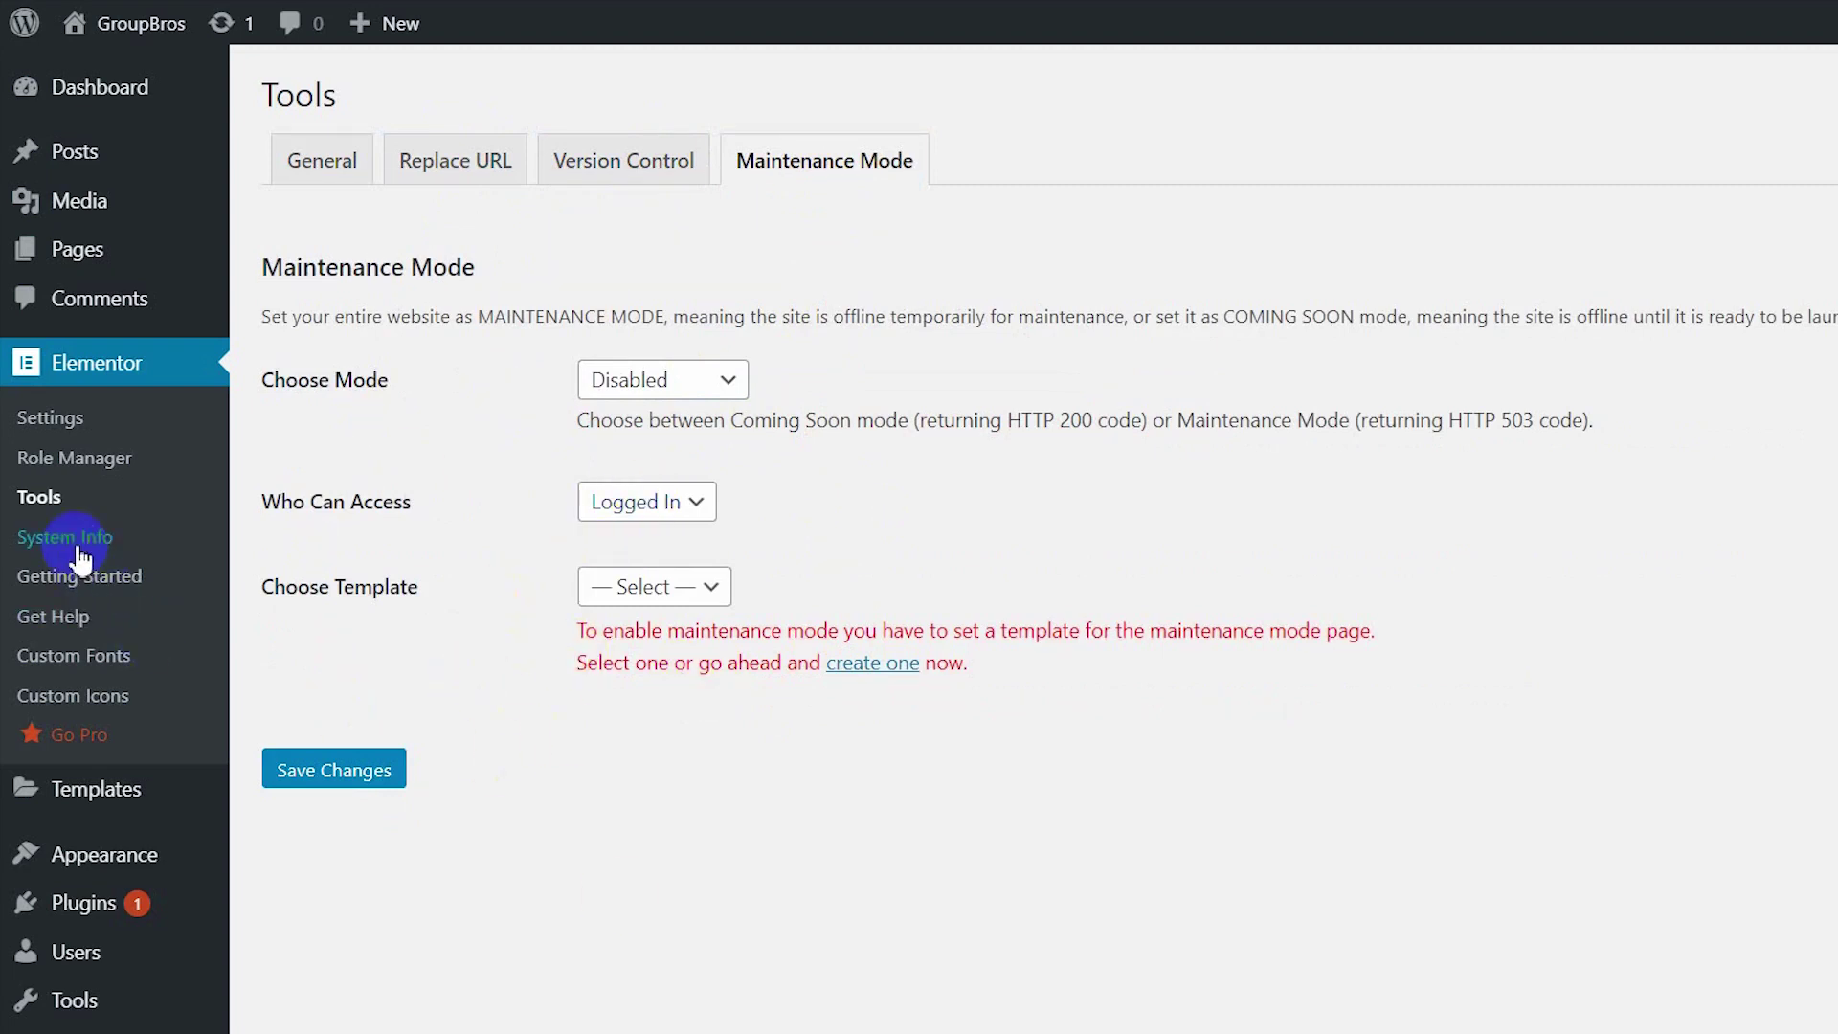
Scroll through the System Info report's server, WordPress, theme and plugin details, then open Getting Started
{"action": "left_click", "coordinate": [105, 534]}
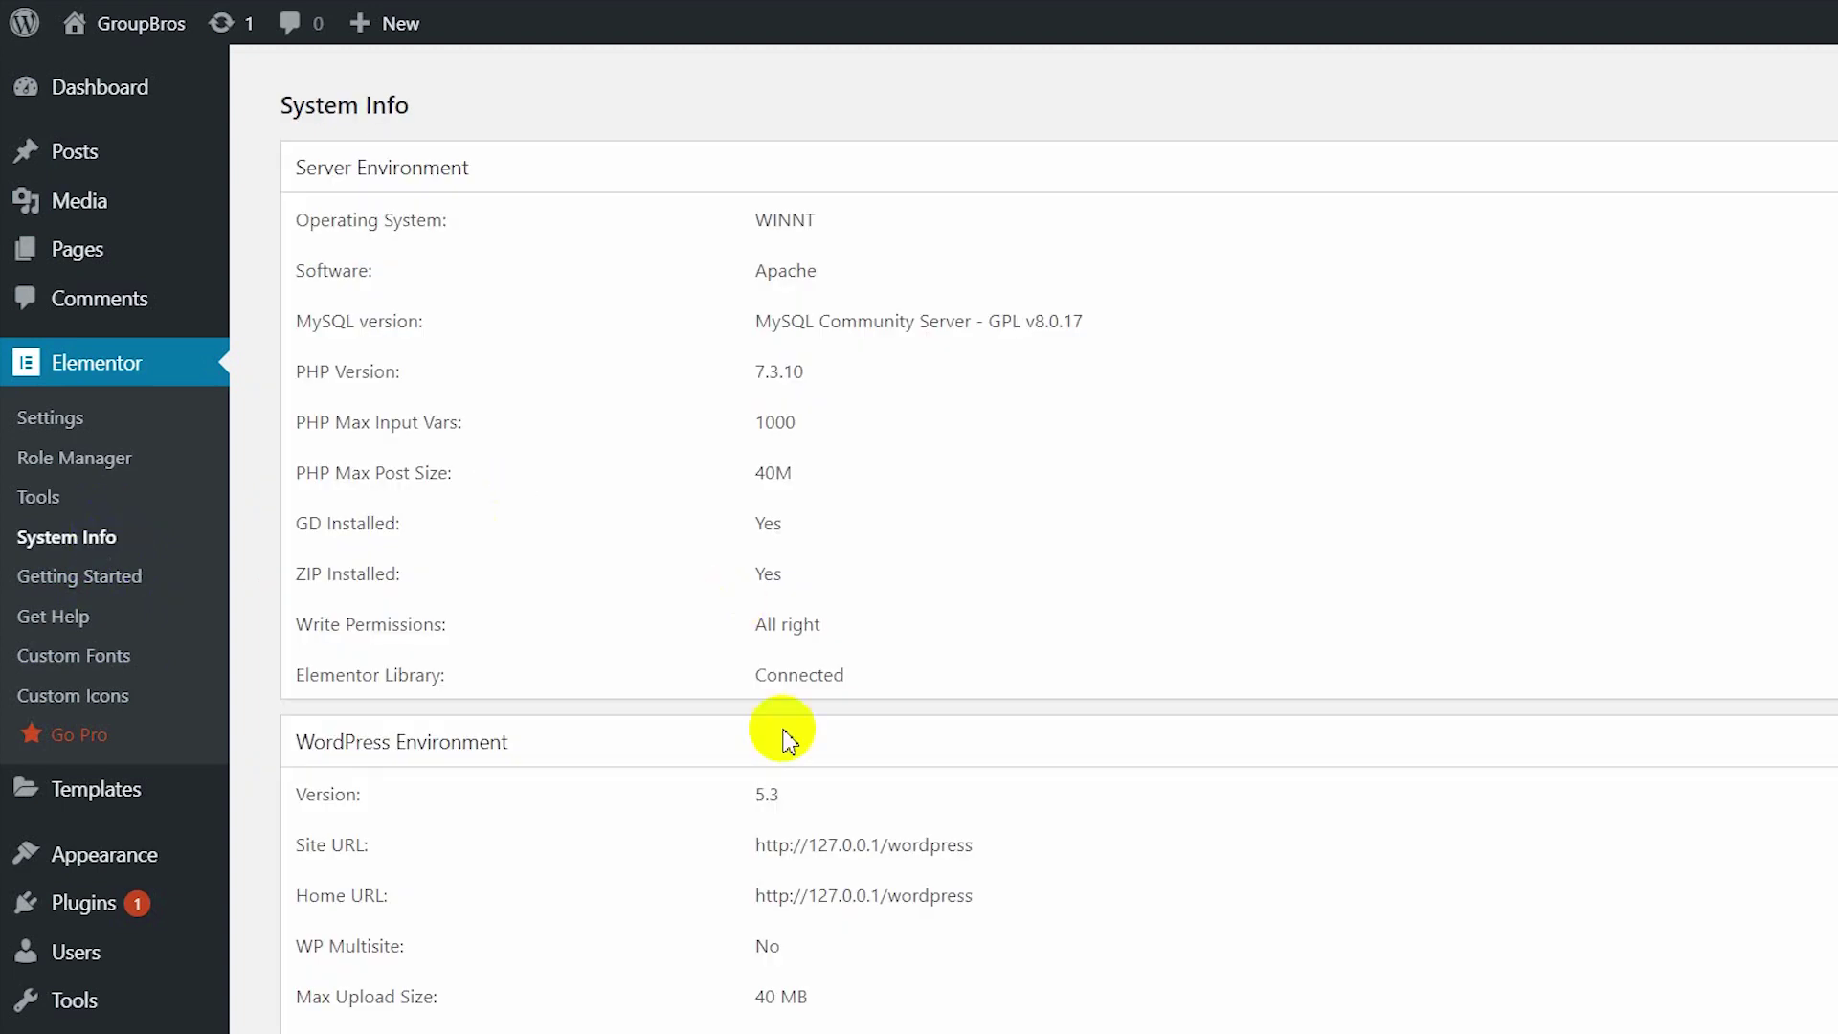
{"action": "scroll", "coordinate": [781, 732], "scroll_direction": "down", "scroll_amount": 4}
{"action": "scroll", "coordinate": [781, 732], "scroll_direction": "down", "scroll_amount": 10}
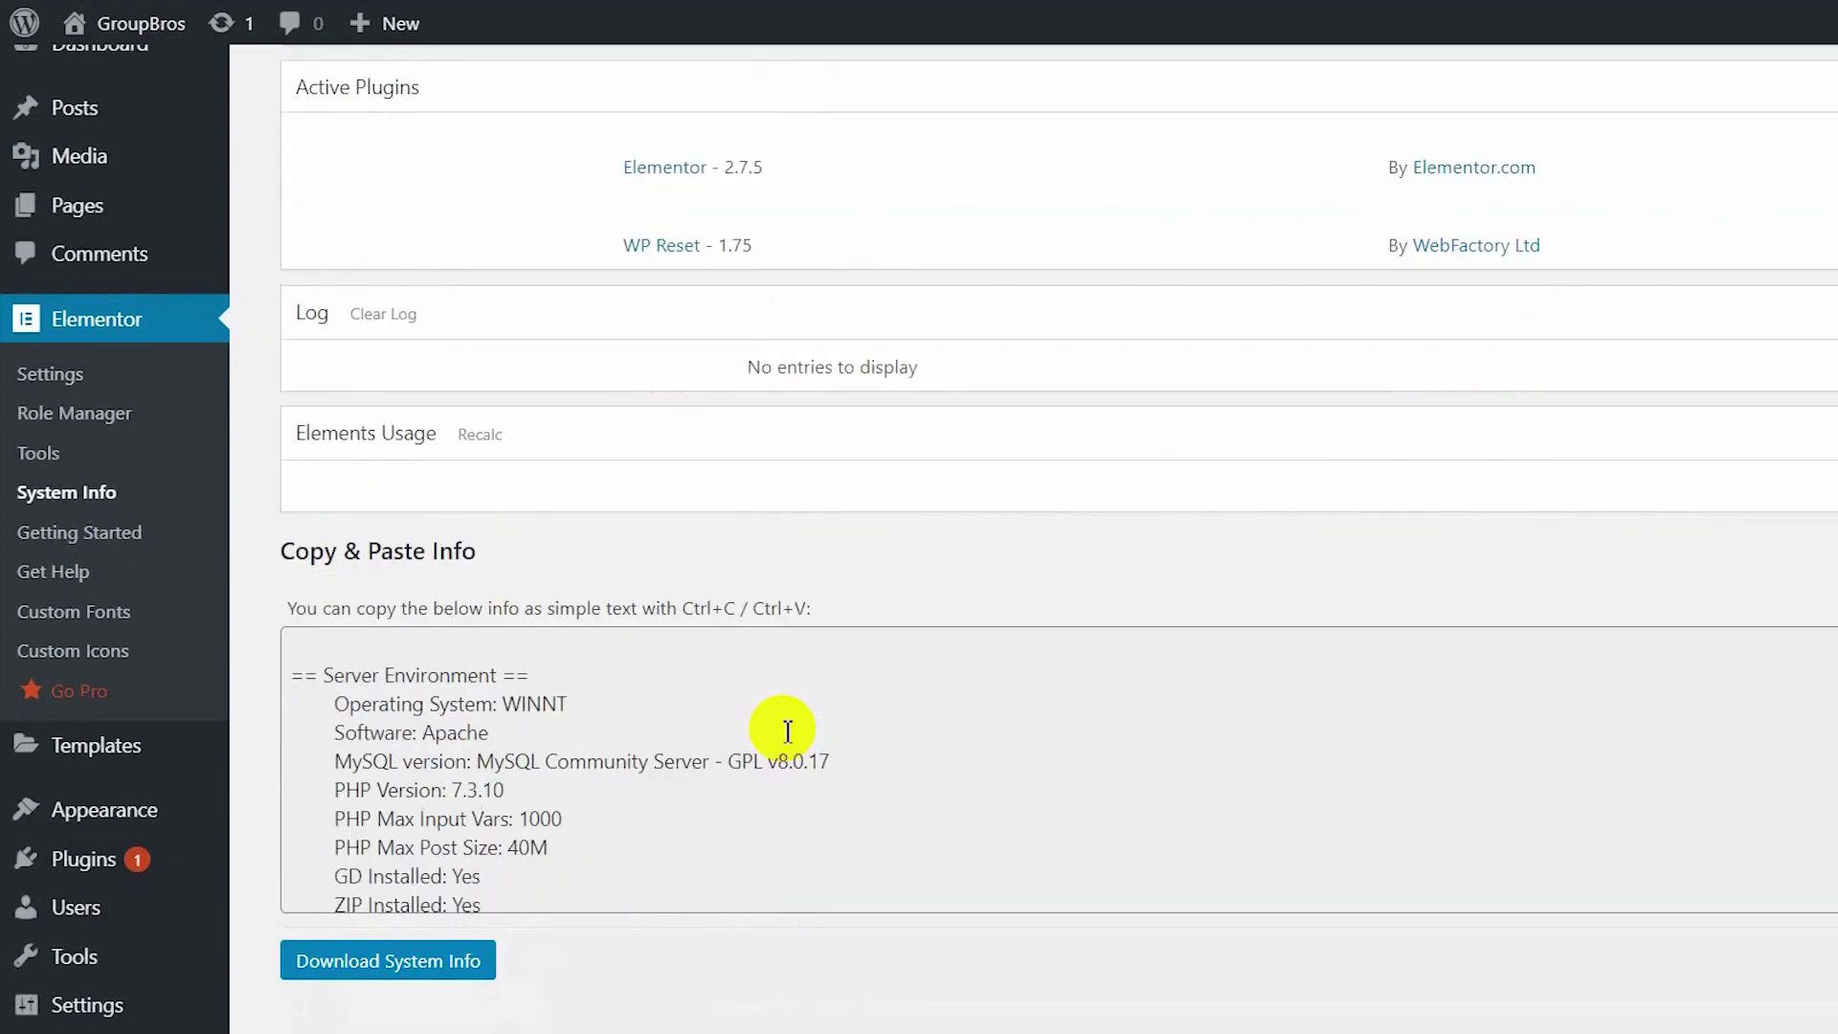
{"action": "scroll", "coordinate": [787, 733], "scroll_direction": "up", "scroll_amount": 3}
{"action": "scroll", "coordinate": [783, 739], "scroll_direction": "up", "scroll_amount": 4}
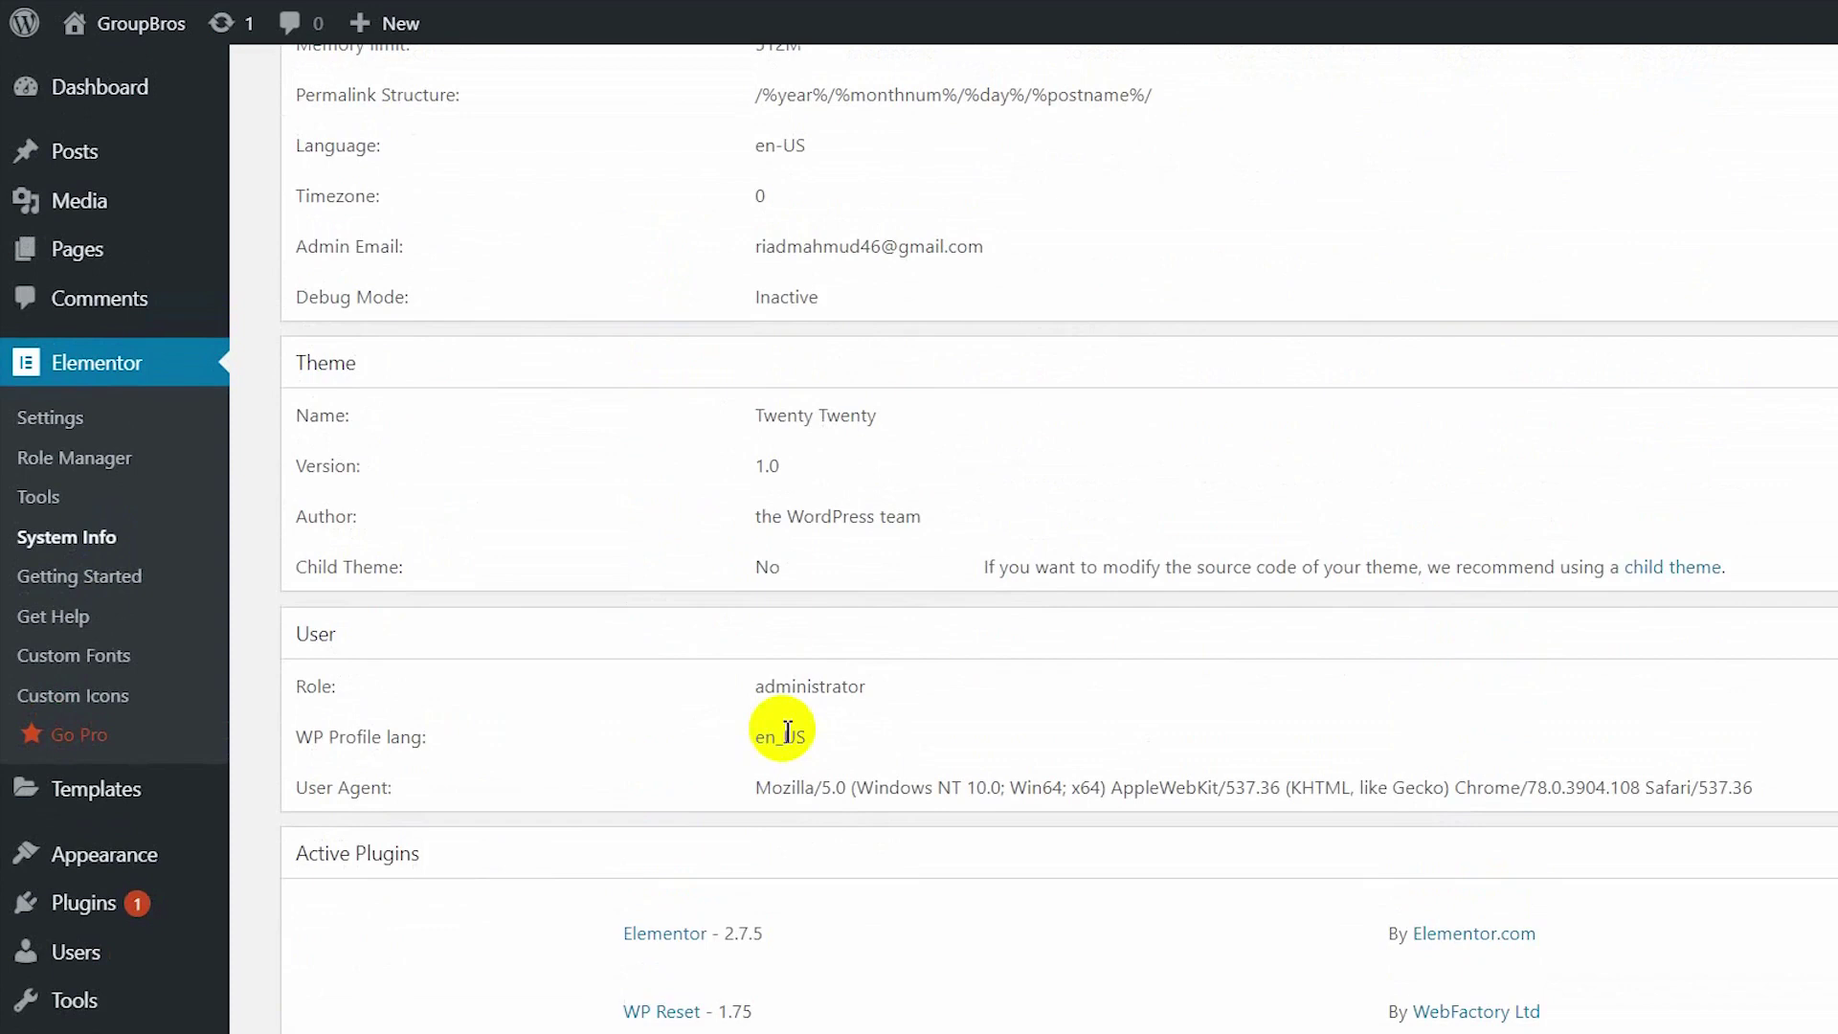
{"action": "left_click", "coordinate": [111, 601]}
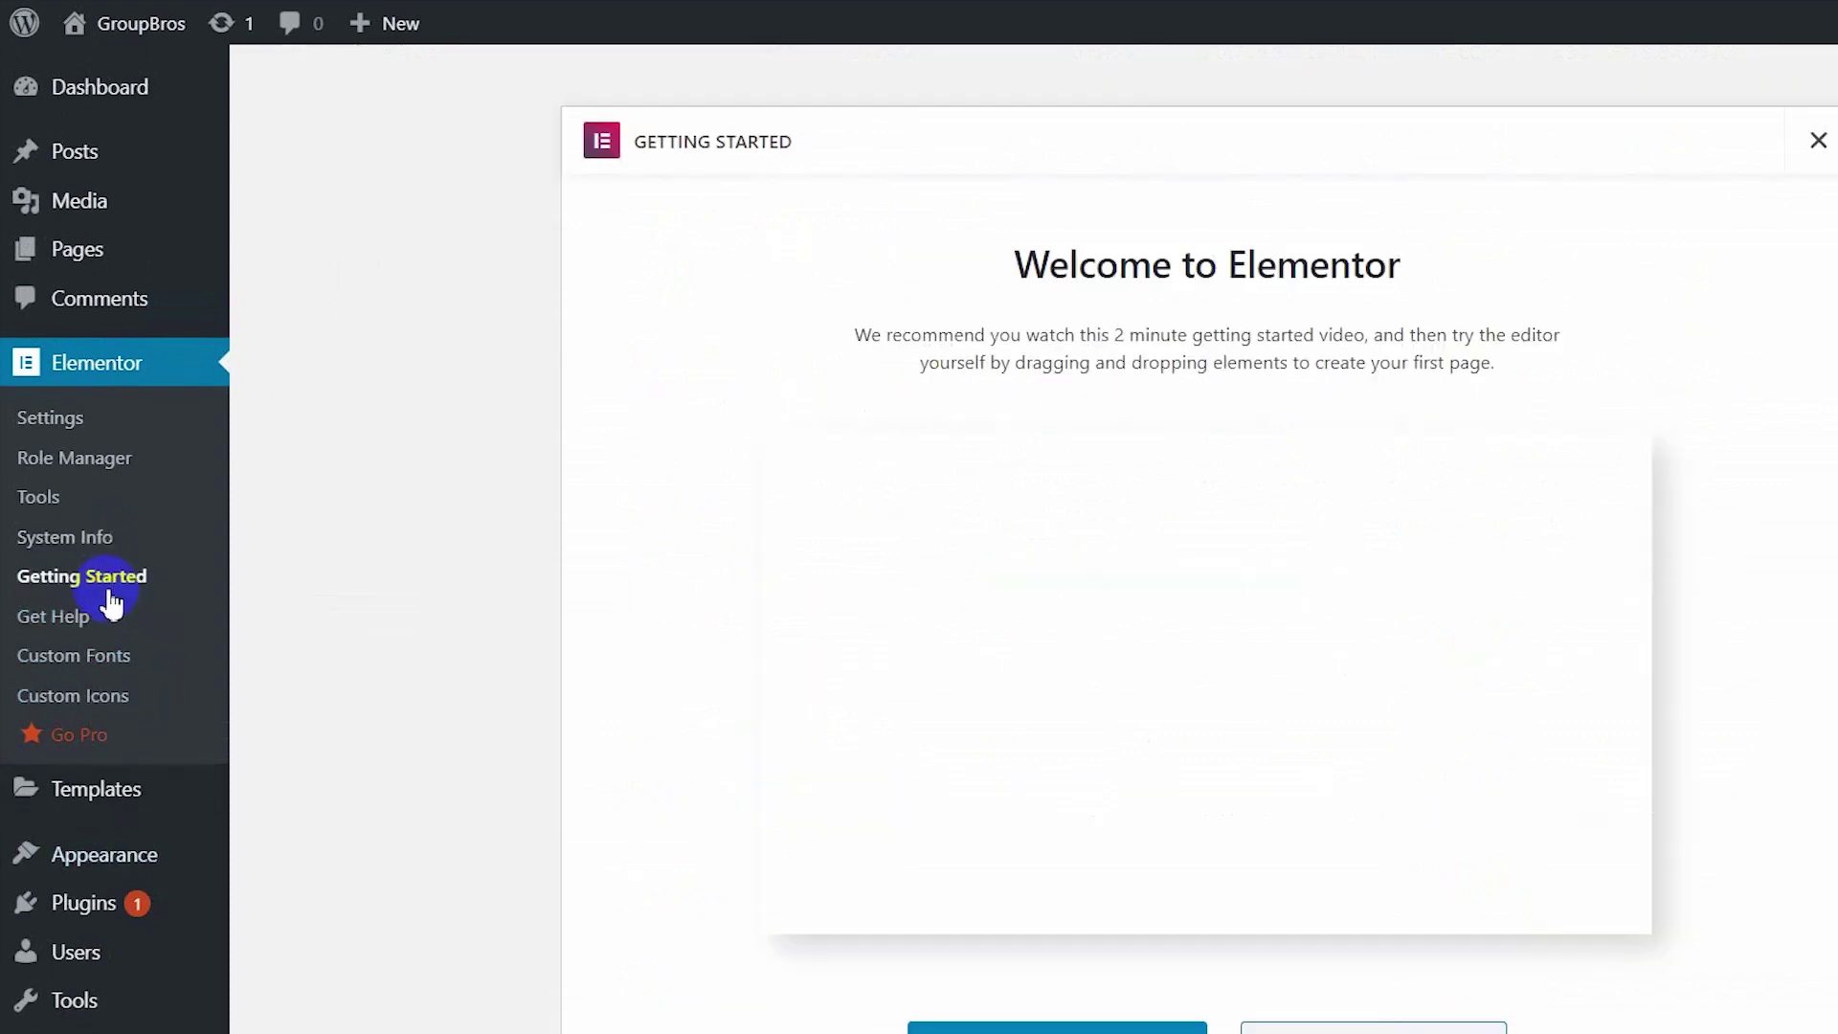
Scroll down to the 'Getting Started With Elementor - Overview' video
{"action": "scroll", "coordinate": [976, 718], "scroll_direction": "down", "scroll_amount": 1}
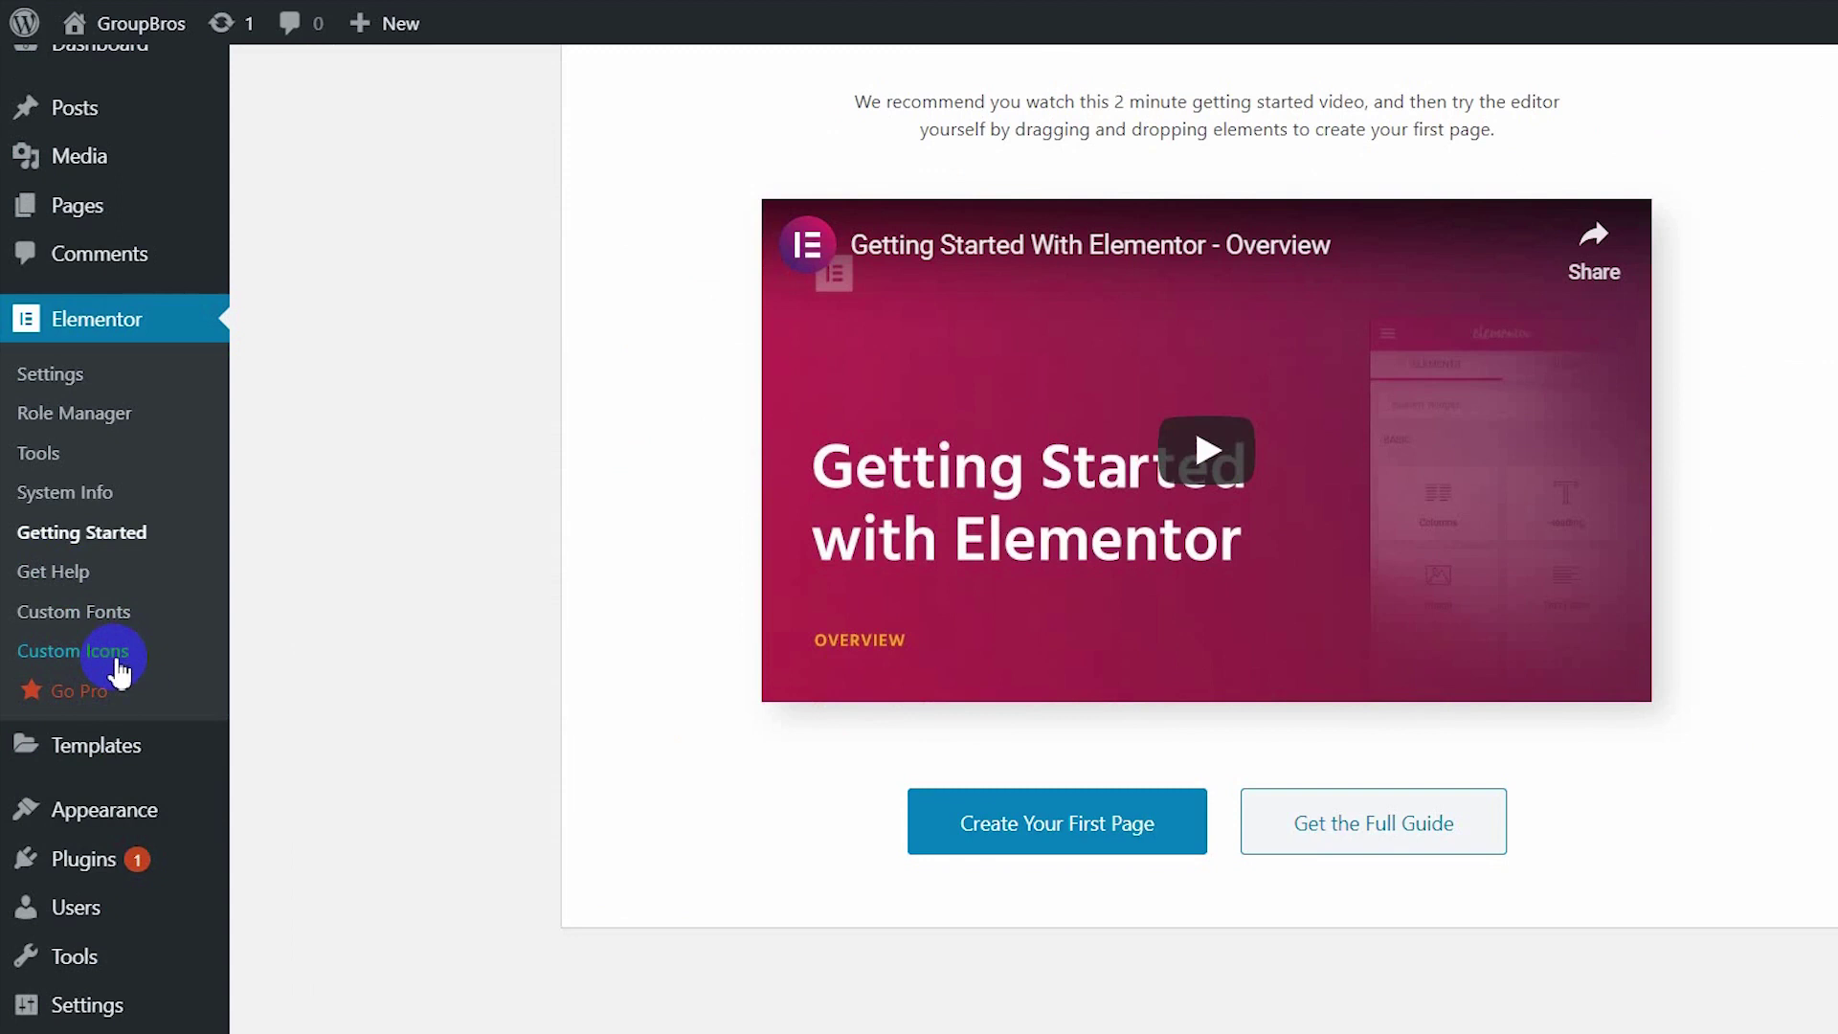
View the Custom Fonts Pro-only notice, then move on to Custom Icons
{"action": "left_click", "coordinate": [117, 612]}
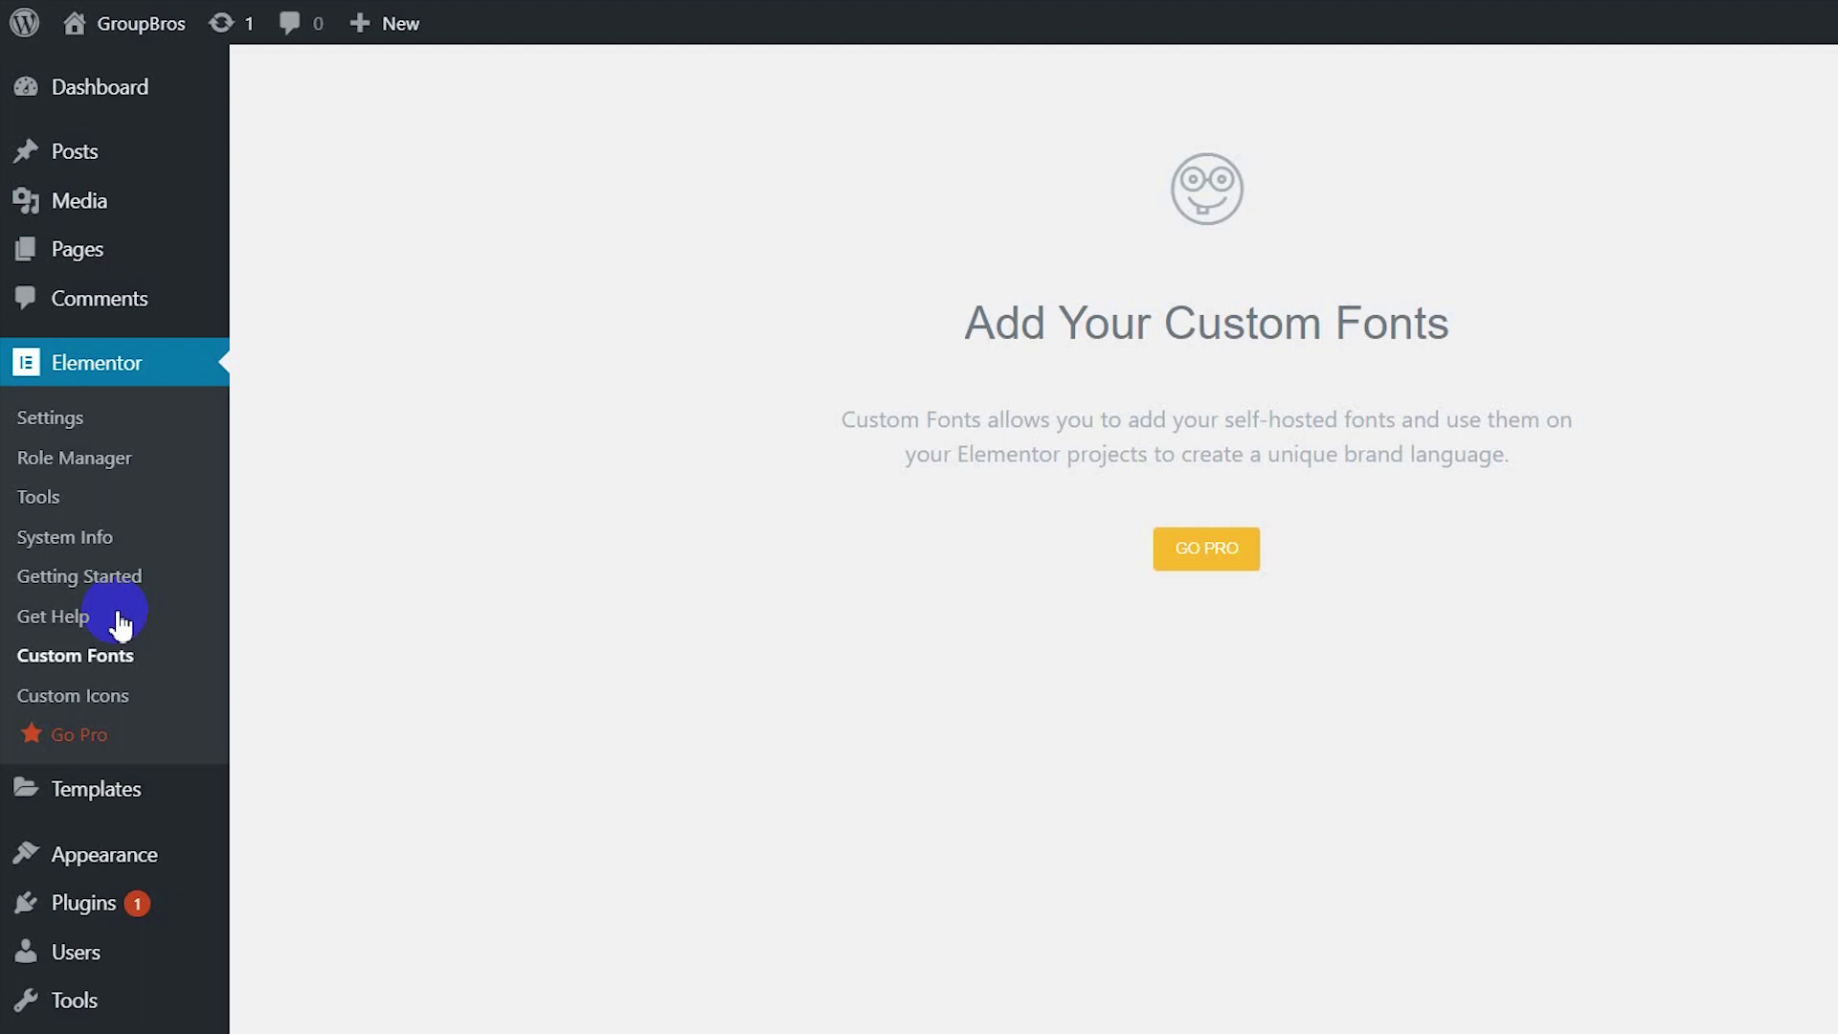
{"action": "left_click", "coordinate": [93, 707]}
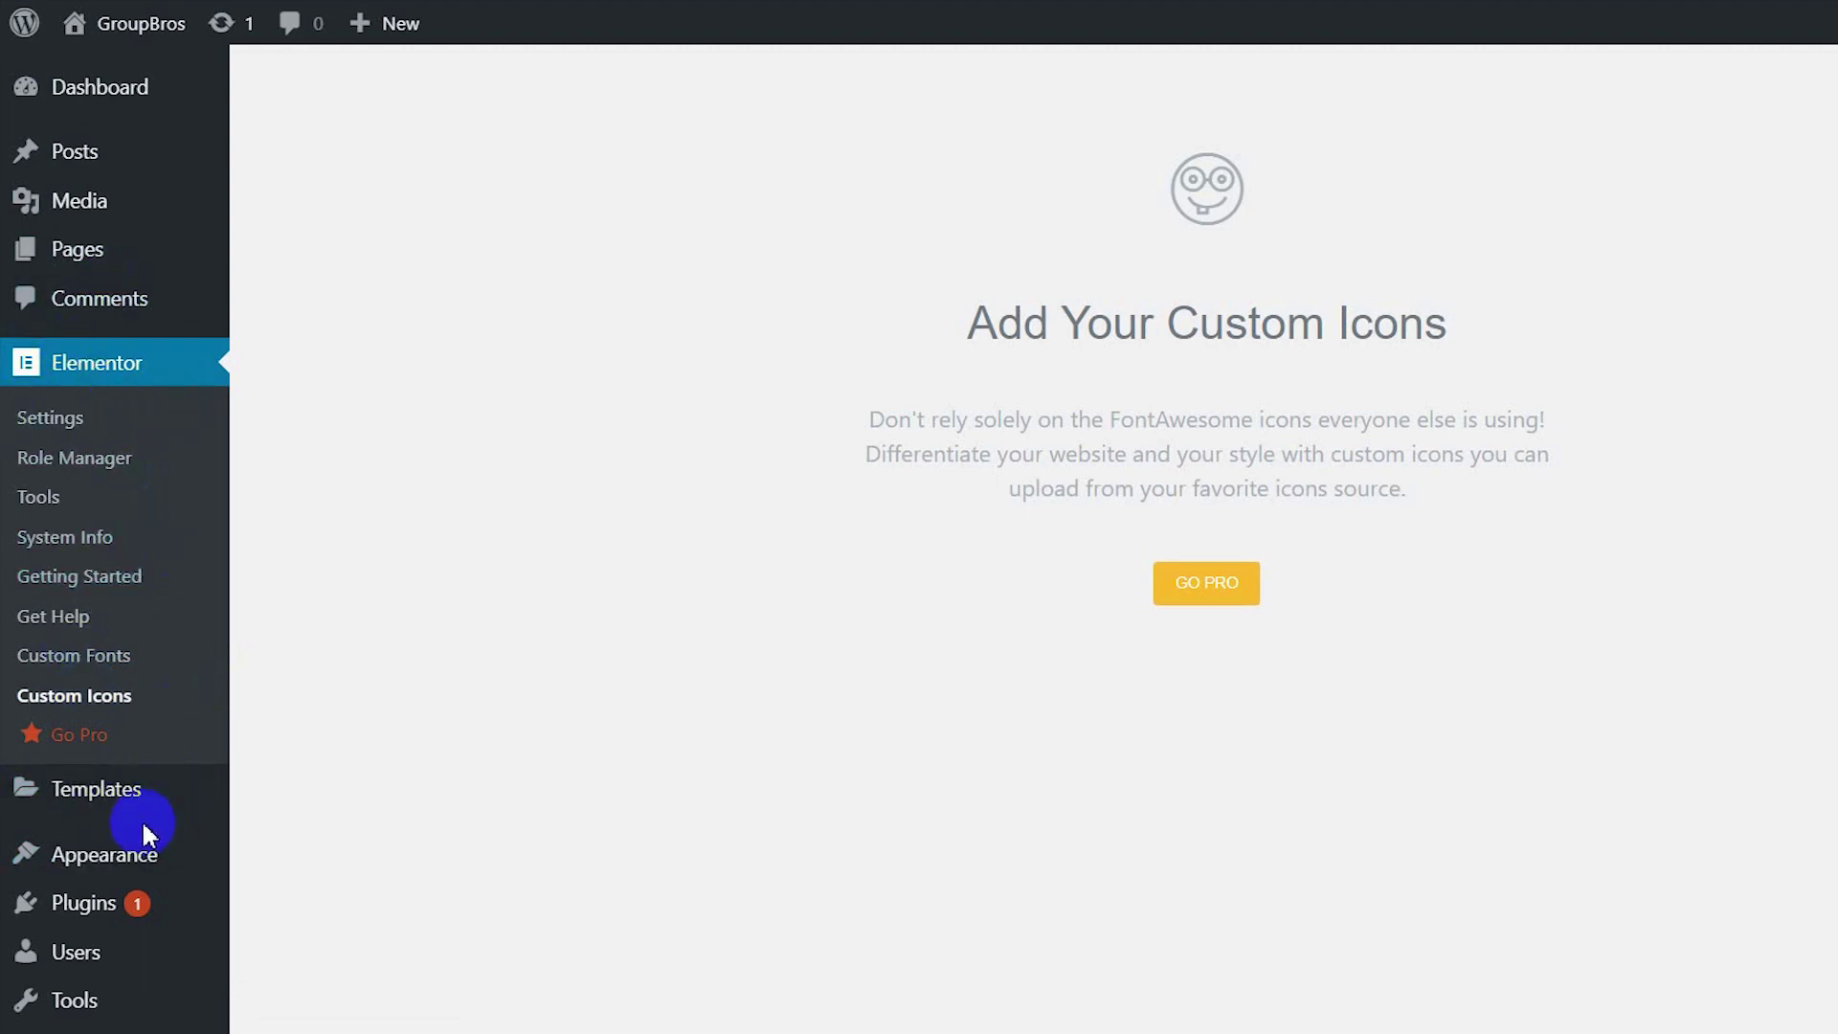
Click an item on the Custom Icons page explaining that icon uploads require Pro
{"action": "left_click", "coordinate": [217, 799]}
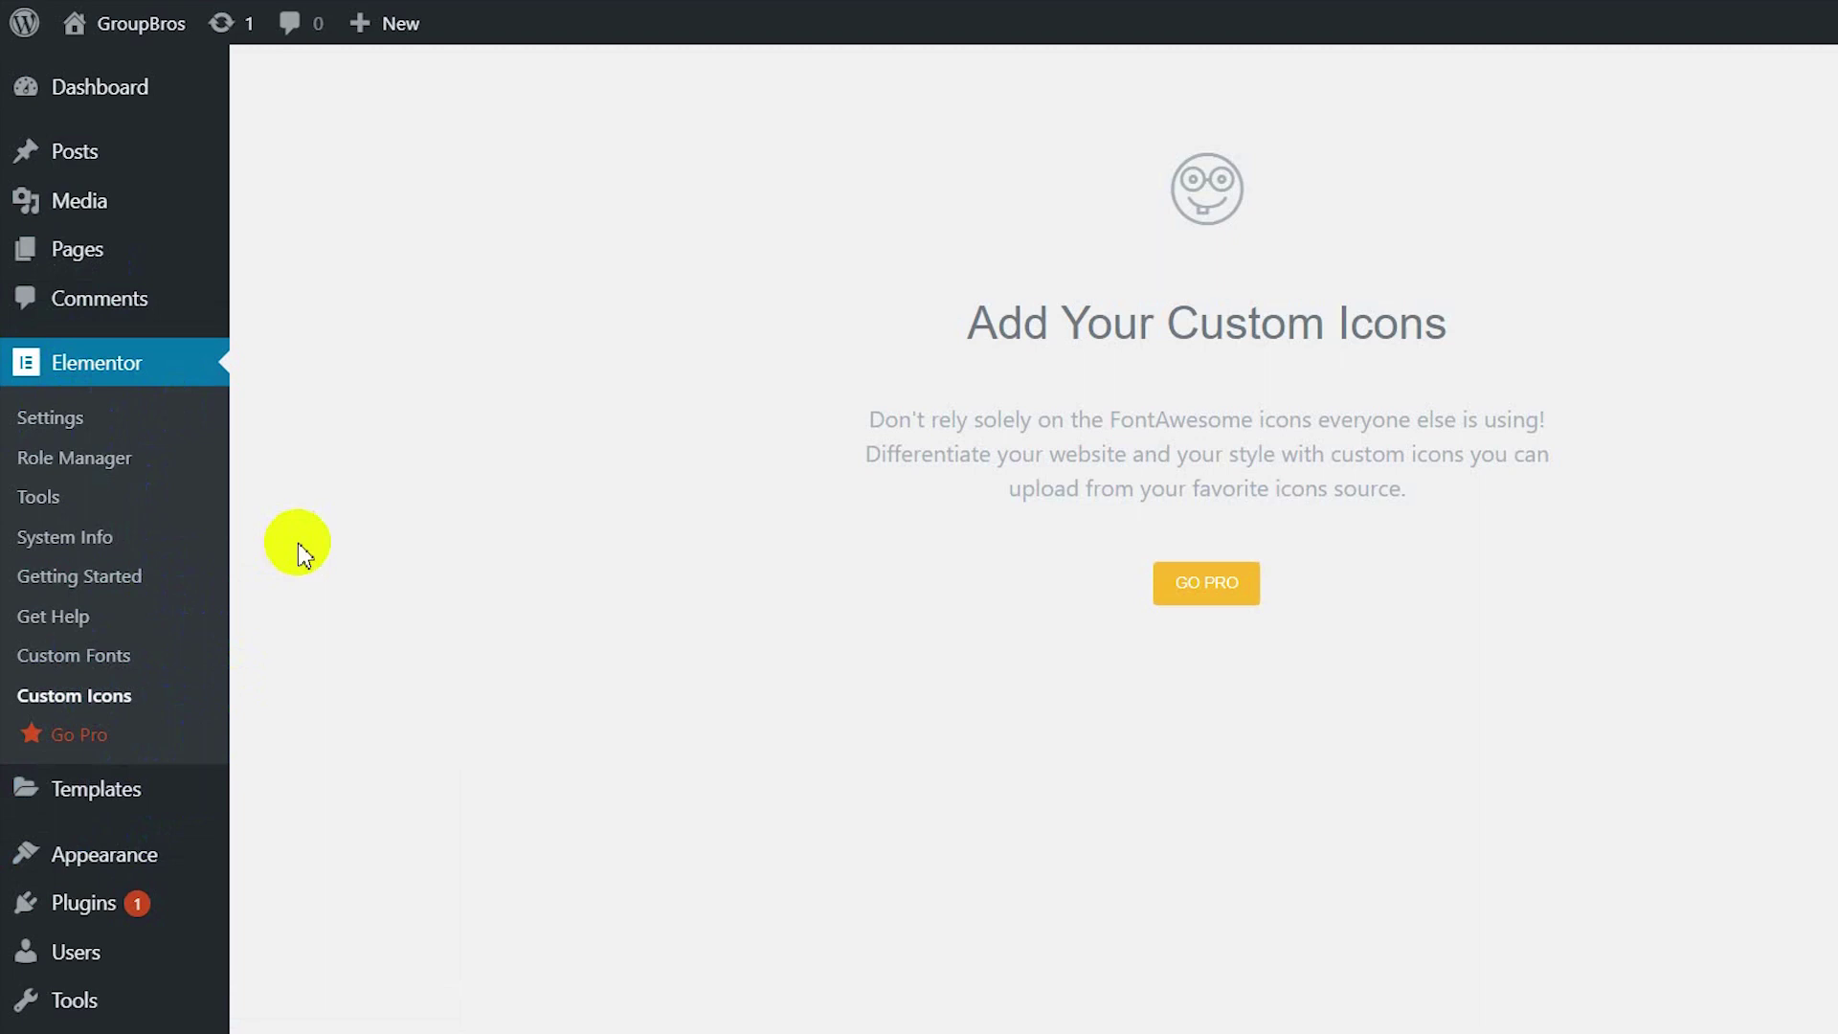